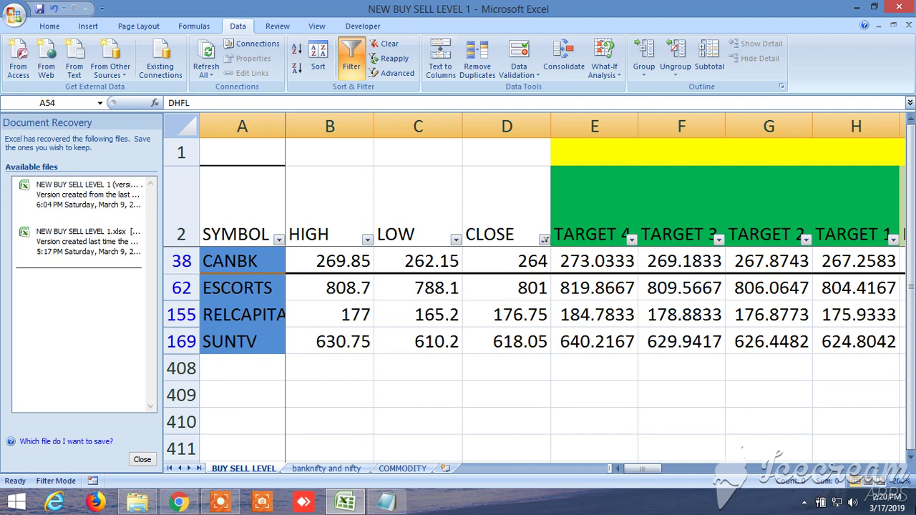
# Examine the BUY ABOVE column and the buy-side TARGET 1 to TARGET 4 headings on the BUY SELL LEVEL sheet
pyautogui.moveTo(915, 0)
pyautogui.moveTo(653, 469); pyautogui.dragTo(683, 470)
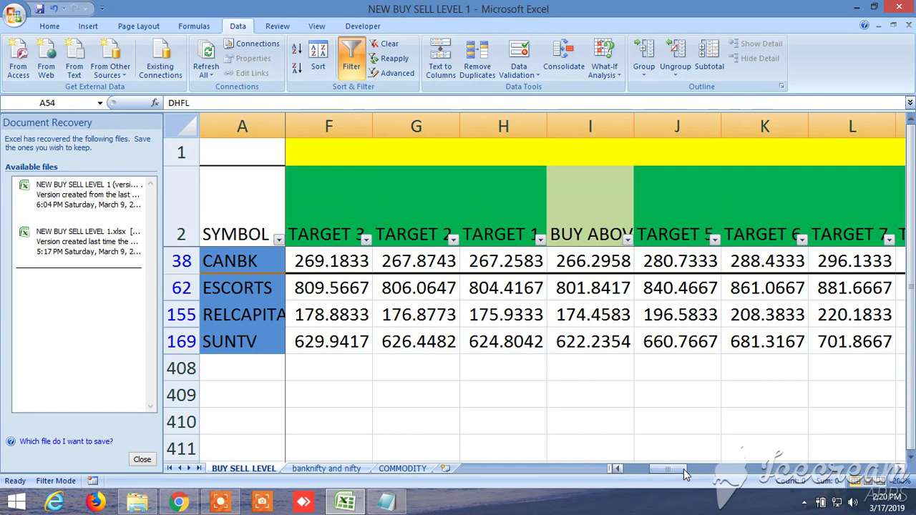
pyautogui.click(593, 221)
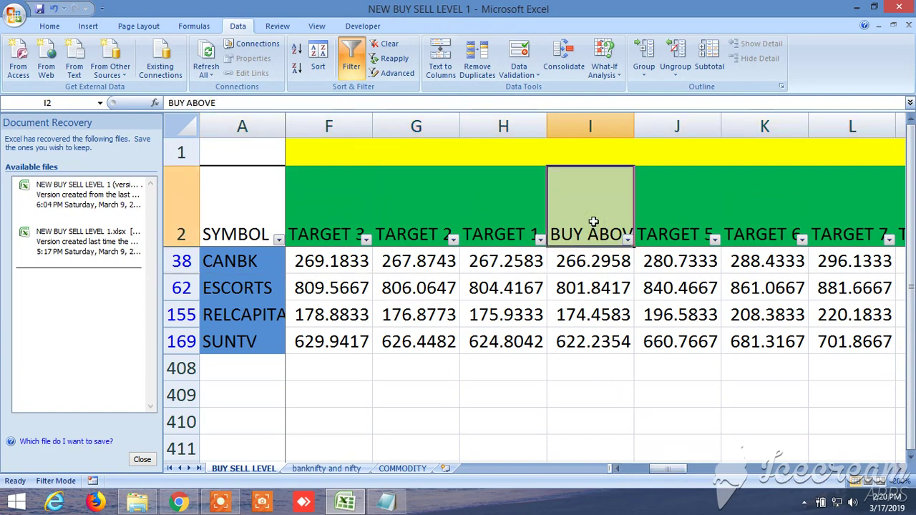
pyautogui.click(504, 213)
pyautogui.click(414, 222)
pyautogui.click(339, 210)
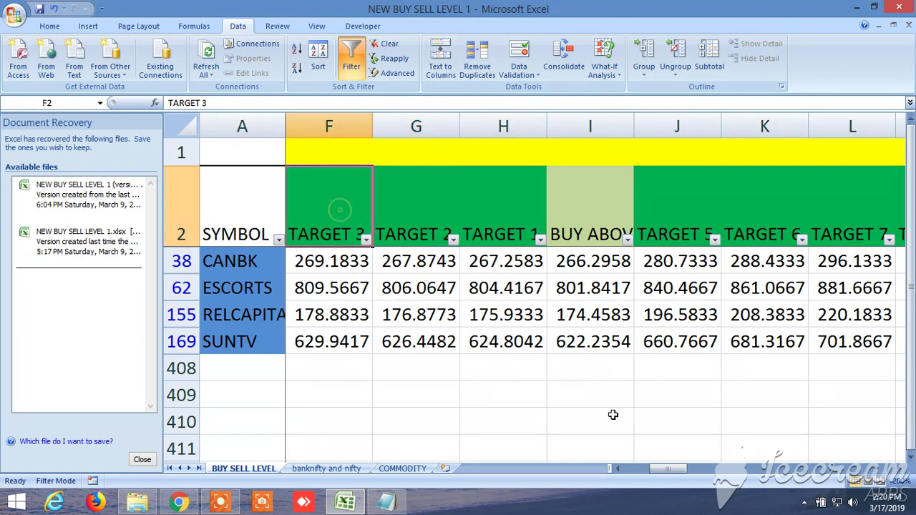
pyautogui.click(619, 469)
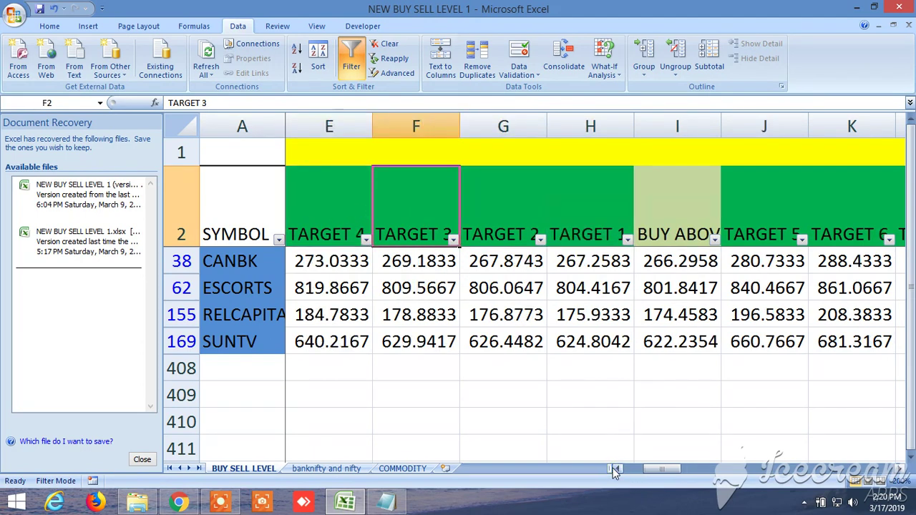
pyautogui.click(619, 469)
pyautogui.click(435, 196)
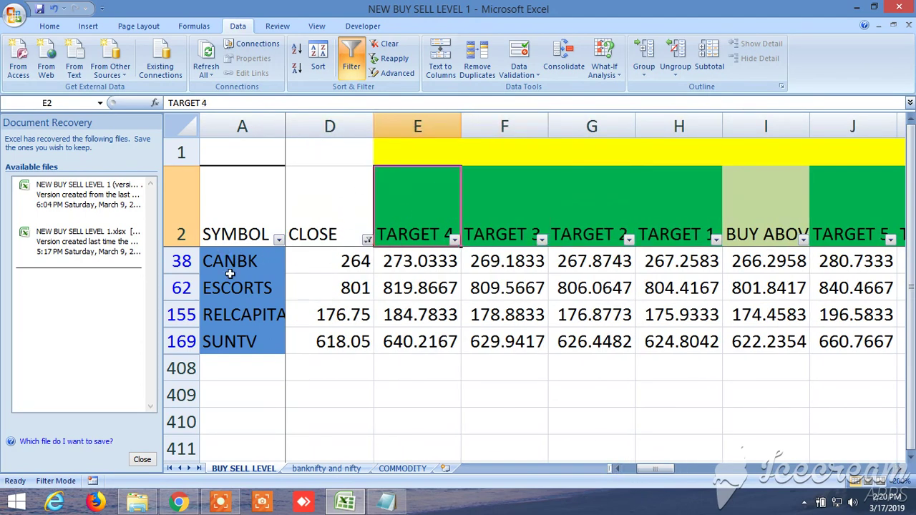
# Go through the buy-side TARGET 5, TARGET 6, TARGET 7 and TARGET 8 column headings
pyautogui.click(657, 474)
pyautogui.moveTo(657, 473); pyautogui.dragTo(674, 475)
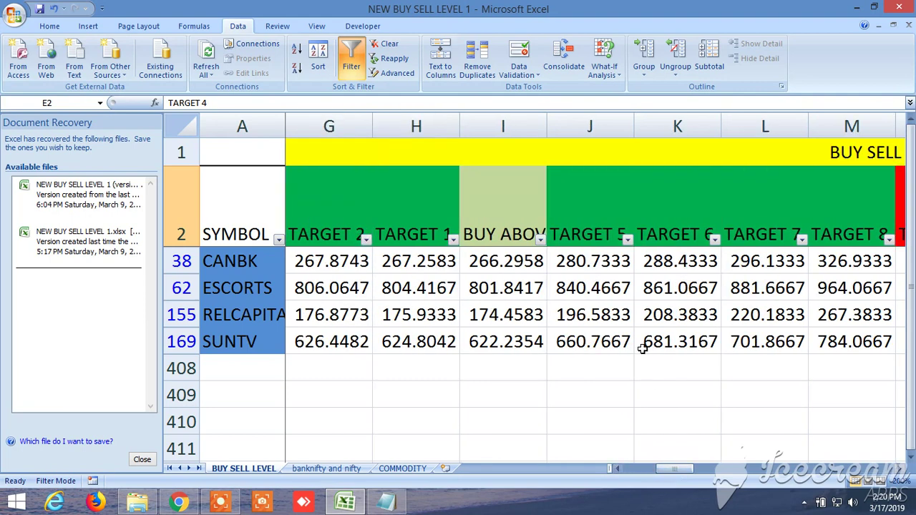
pyautogui.click(569, 202)
pyautogui.click(661, 200)
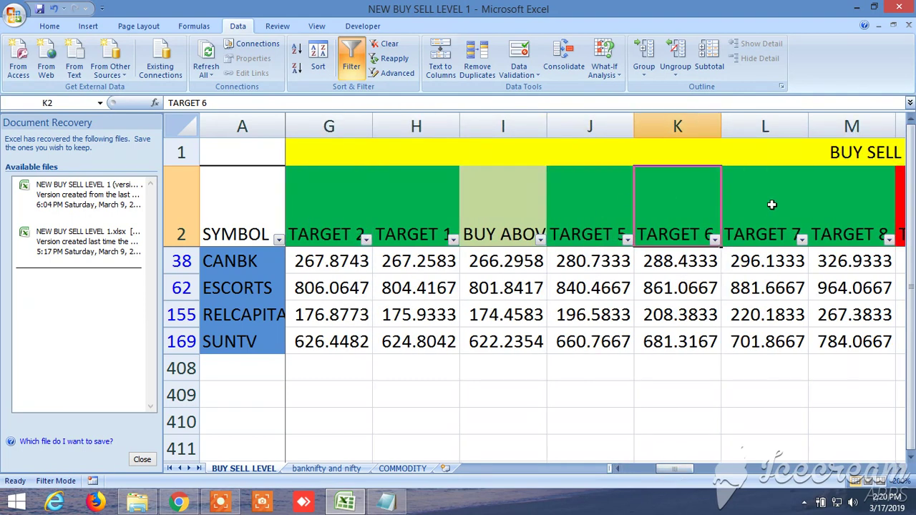
pyautogui.click(773, 205)
pyautogui.click(841, 204)
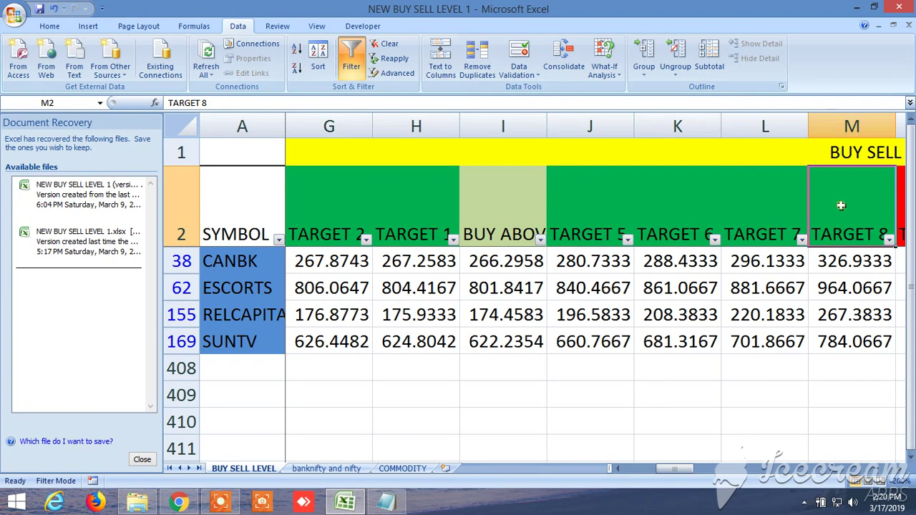
# Examine the SELL BELOW column and the sell-side TARGET 1 to TARGET 4 column headings
pyautogui.click(900, 468)
pyautogui.click(900, 468)
pyautogui.click(900, 469)
pyautogui.click(900, 469)
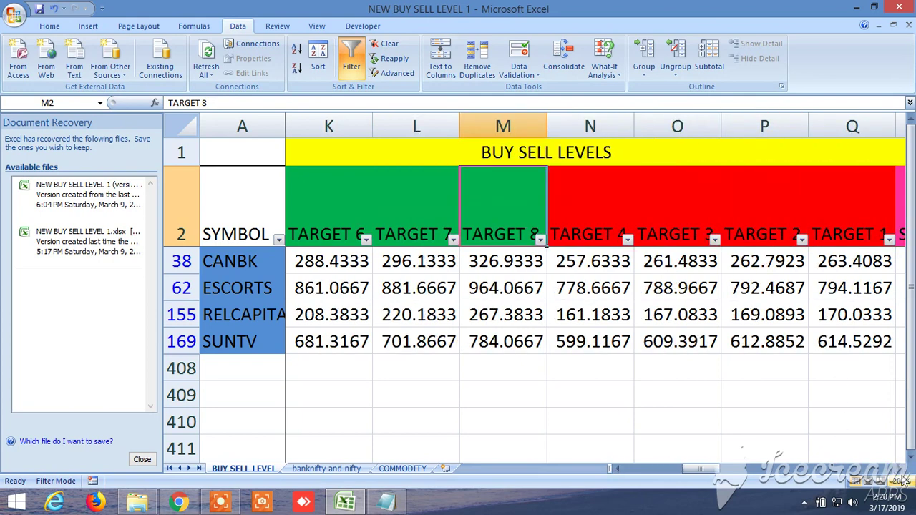
pyautogui.click(900, 481)
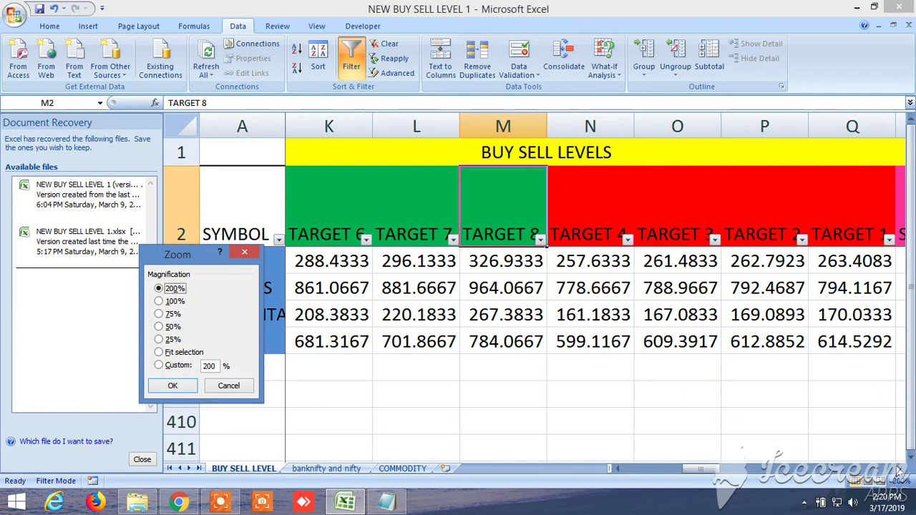
pyautogui.click(244, 252)
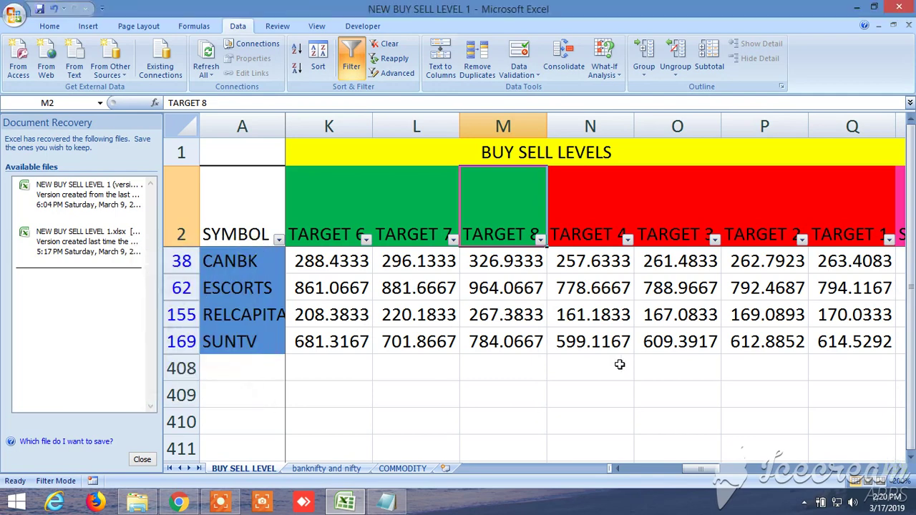
pyautogui.click(900, 469)
pyautogui.click(900, 469)
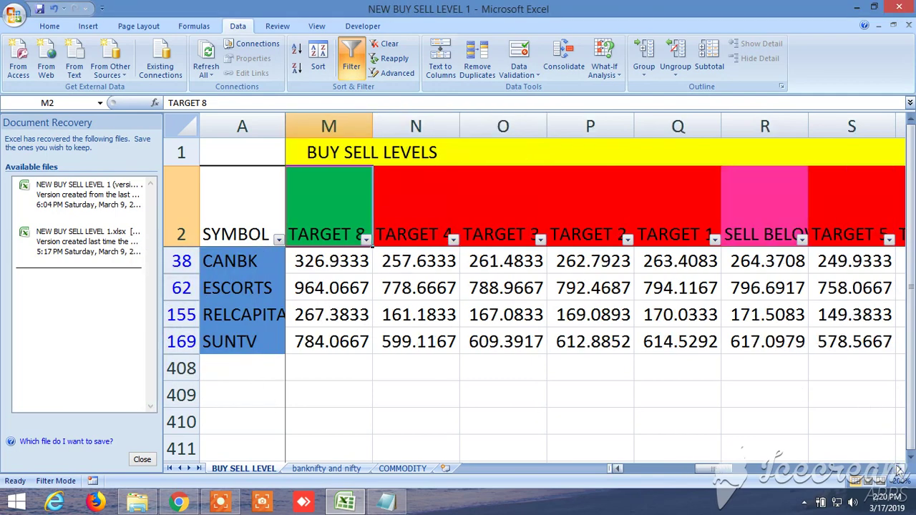
pyautogui.click(900, 469)
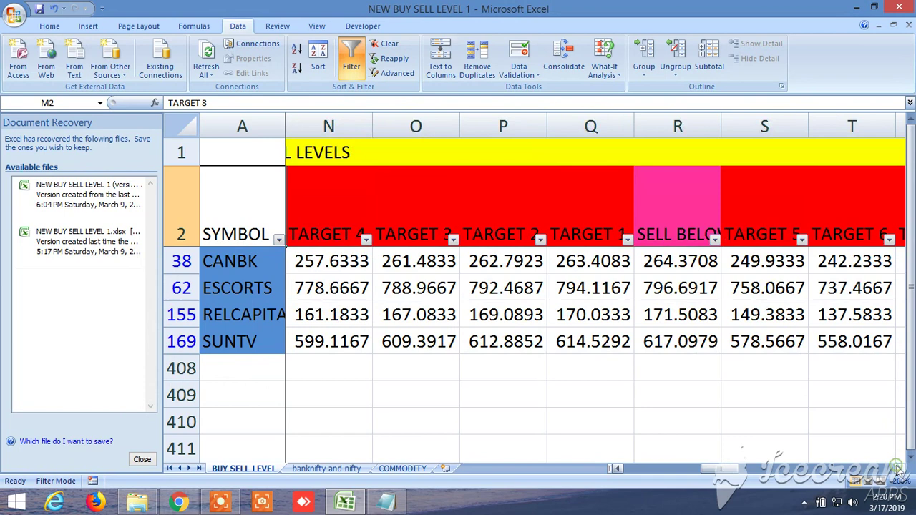
pyautogui.click(664, 201)
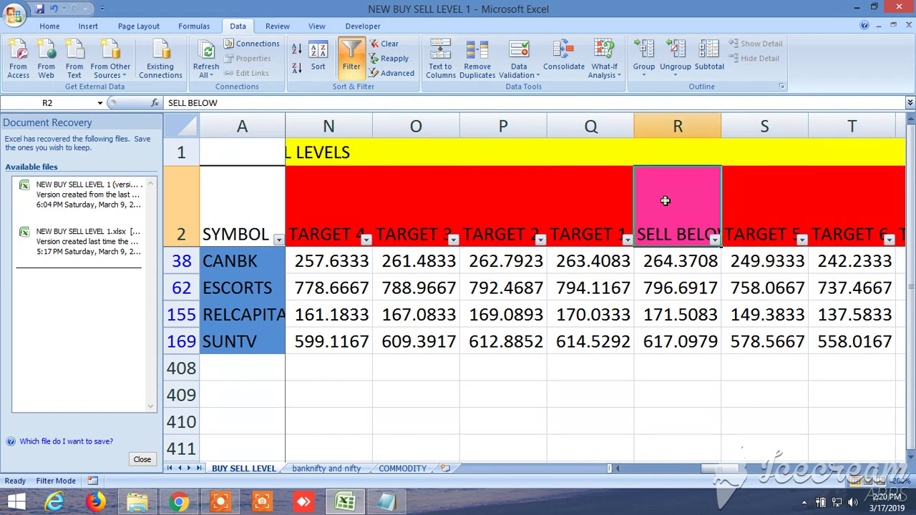
pyautogui.click(593, 213)
pyautogui.click(495, 210)
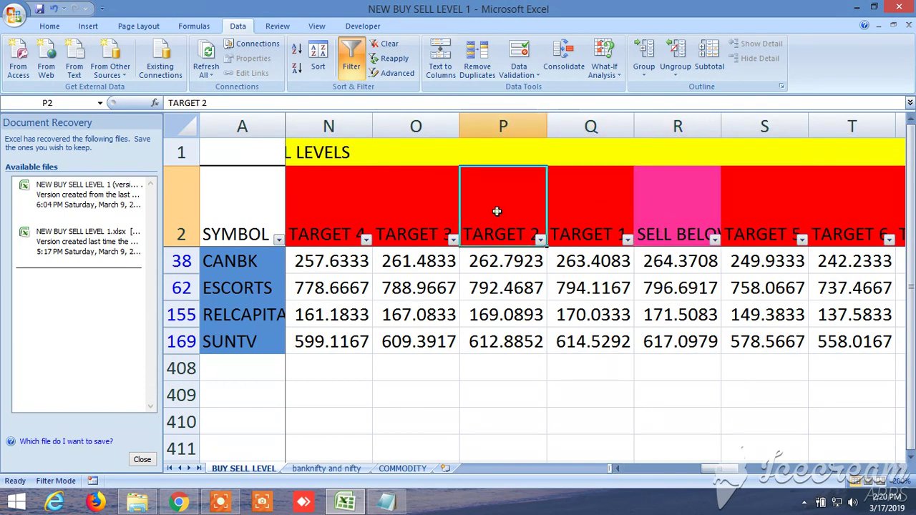
pyautogui.click(413, 205)
pyautogui.click(330, 207)
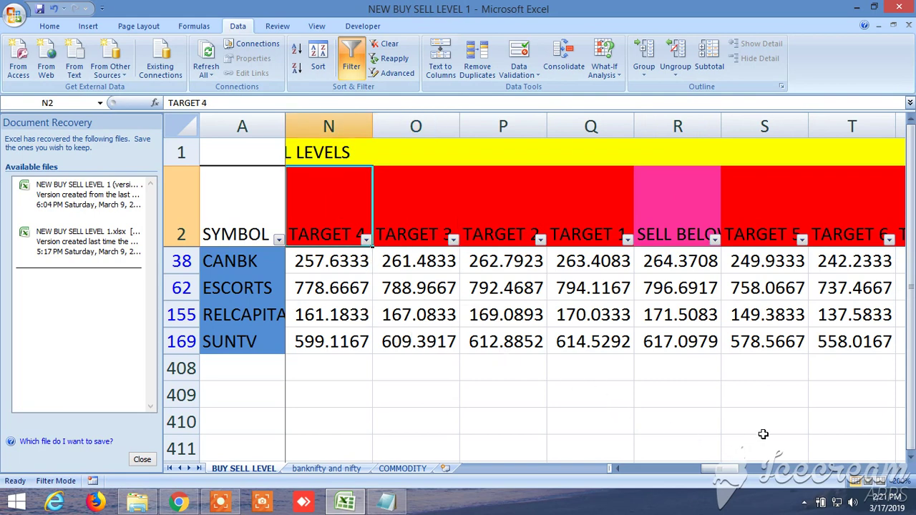
# Go through the sell-side TARGET 5, TARGET 6, TARGET 7 and Target 8 column headings
pyautogui.click(898, 469)
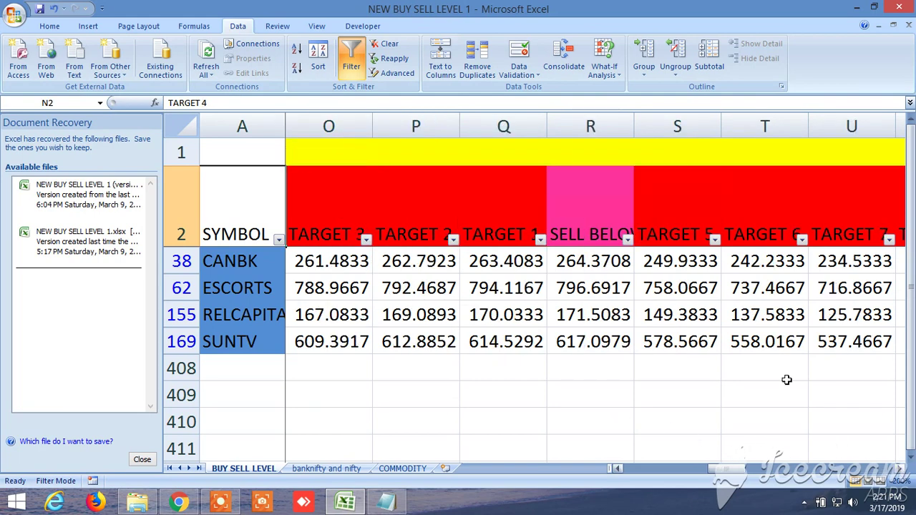
pyautogui.click(684, 228)
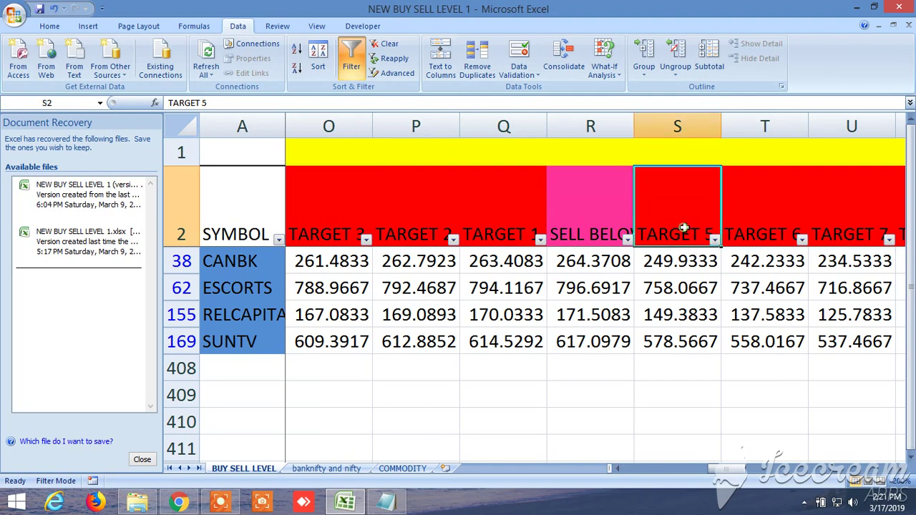
pyautogui.click(748, 218)
pyautogui.click(873, 211)
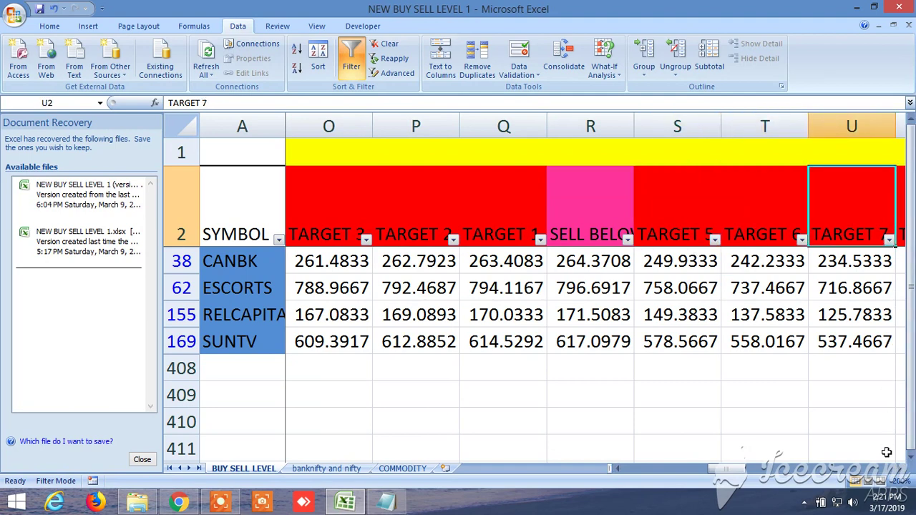
pyautogui.click(899, 469)
pyautogui.click(835, 211)
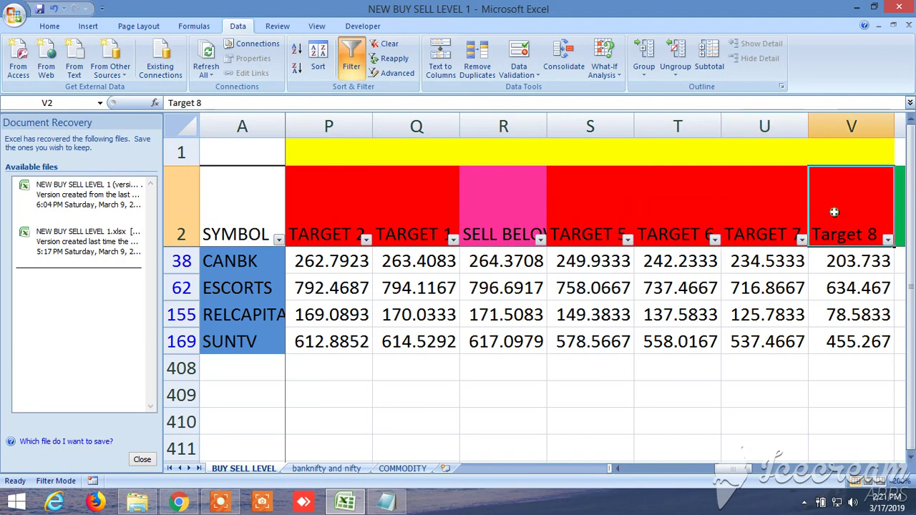
# Review the LTP-versus-target condition columns and the VOLATILITY column, and return to the BUY ABOVE levels
pyautogui.moveTo(901, 471); pyautogui.dragTo(903, 475)
pyautogui.click(902, 474)
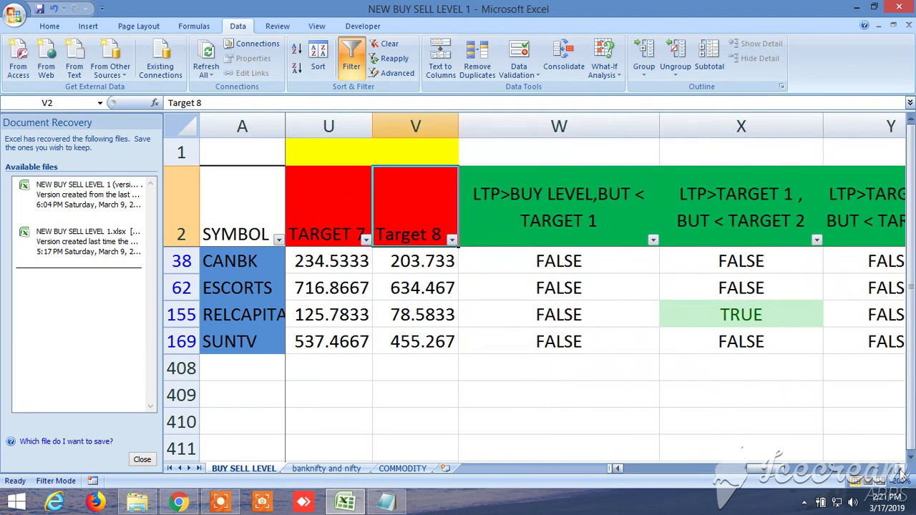
pyautogui.click(902, 474)
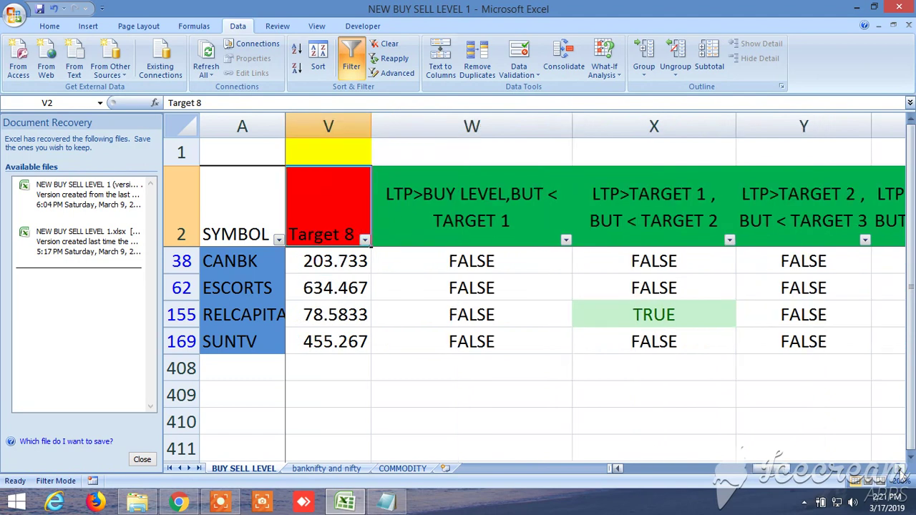
pyautogui.moveTo(902, 474); pyautogui.dragTo(903, 474)
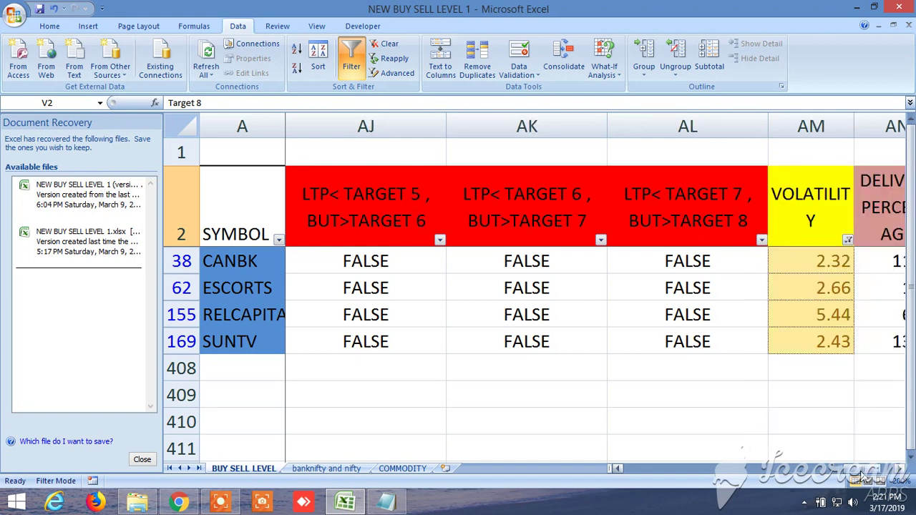
pyautogui.moveTo(862, 474); pyautogui.dragTo(695, 476)
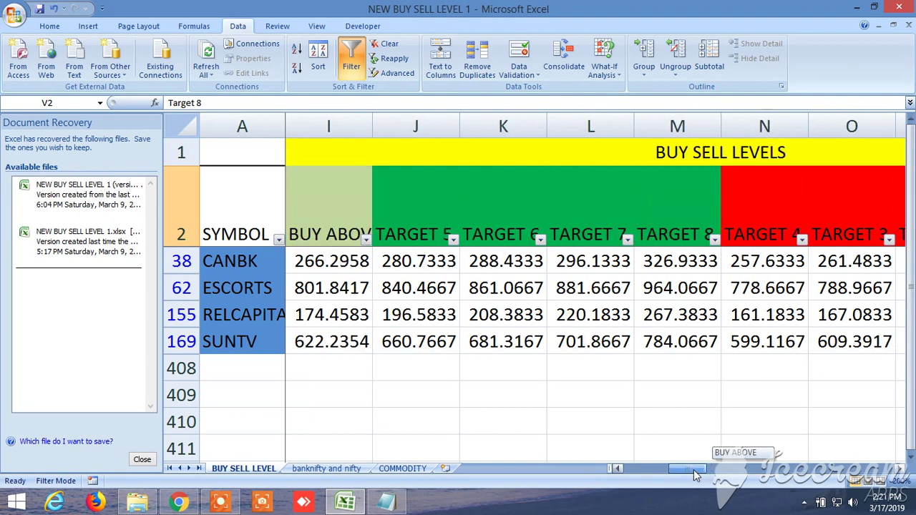
pyautogui.moveTo(689, 476); pyautogui.dragTo(684, 476)
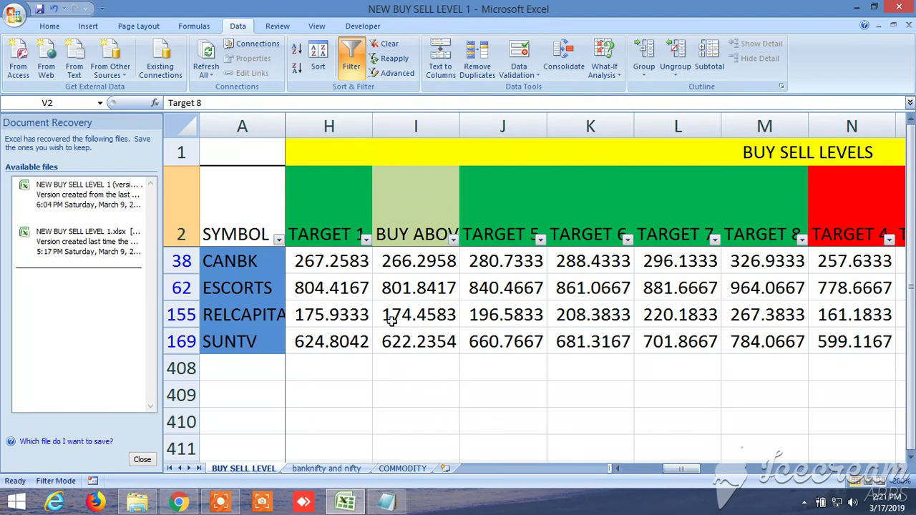
# Review the banknifty and nifty sheet across its buy levels, sell levels and TRUE/FALSE condition columns
pyautogui.click(356, 468)
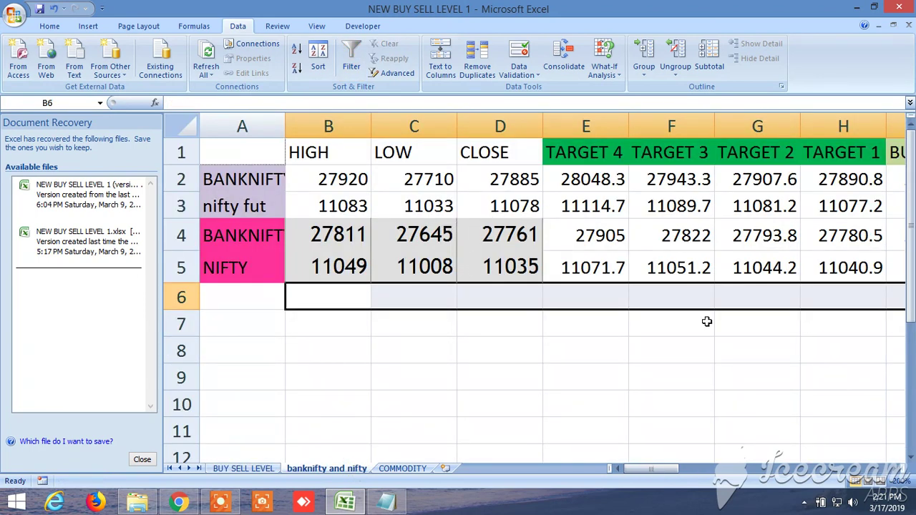
pyautogui.moveTo(652, 475); pyautogui.dragTo(662, 477)
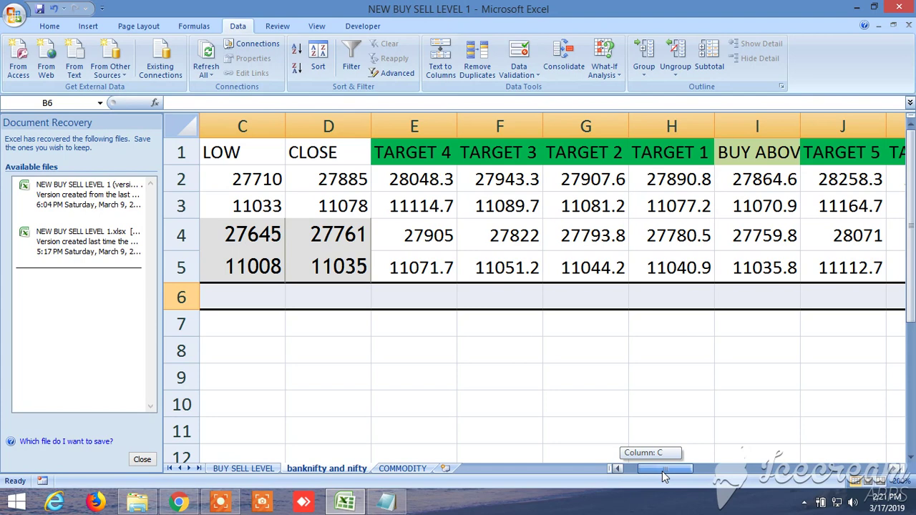
pyautogui.moveTo(664, 476); pyautogui.dragTo(666, 476)
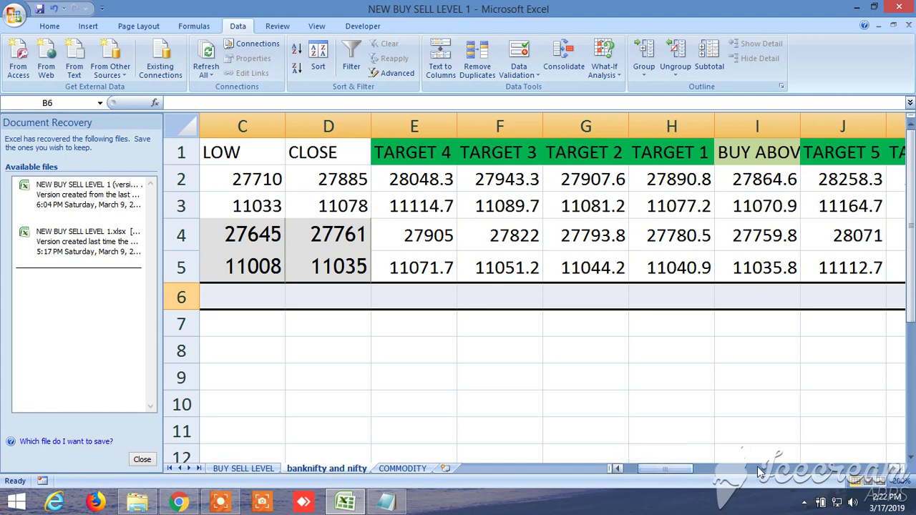
pyautogui.click(896, 470)
pyautogui.click(896, 469)
pyautogui.click(896, 469)
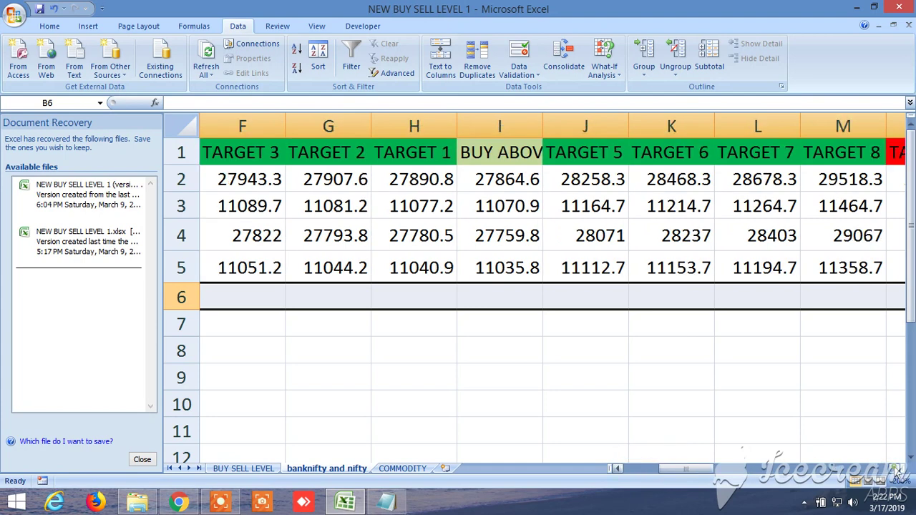
pyautogui.click(896, 469)
pyautogui.click(896, 469)
pyautogui.click(896, 469)
pyautogui.click(896, 469)
pyautogui.click(895, 469)
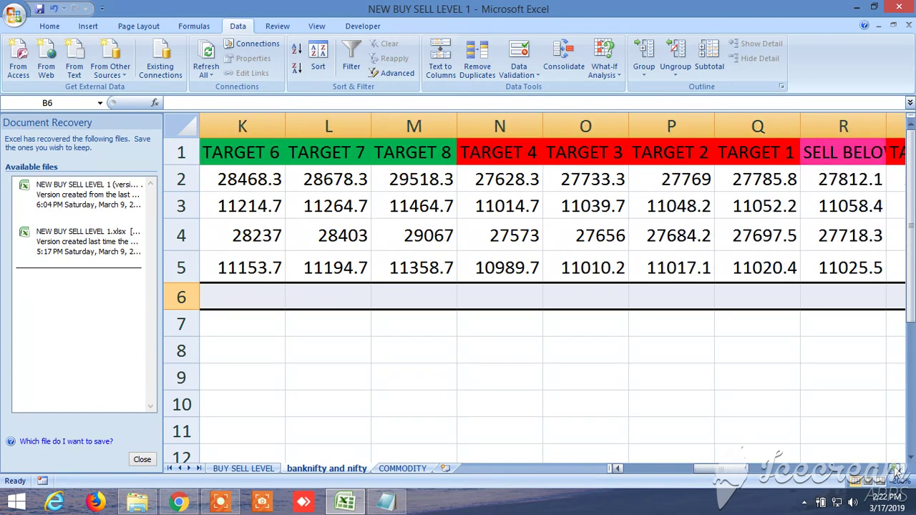
pyautogui.click(895, 469)
pyautogui.click(896, 469)
pyautogui.click(896, 470)
pyautogui.click(895, 469)
pyautogui.click(896, 469)
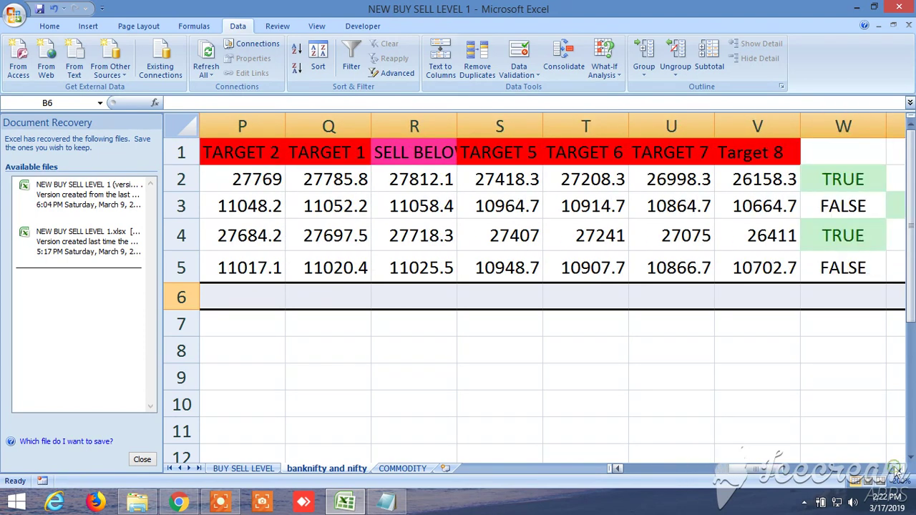
pyautogui.click(895, 469)
pyautogui.click(896, 469)
pyautogui.click(896, 470)
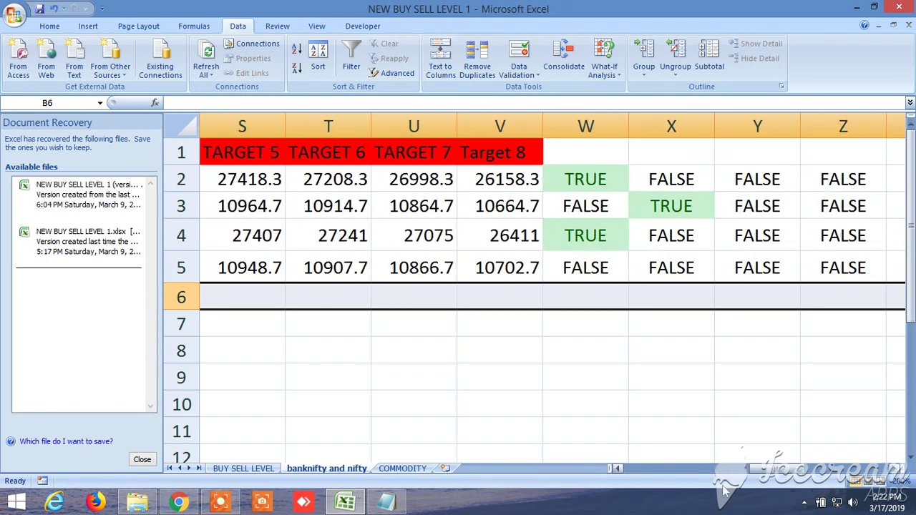
# Open the COMMODITY sheet and review its HIGH, LOW and CLOSE columns, buy-side target columns and BUY ABOVE level
pyautogui.click(402, 468)
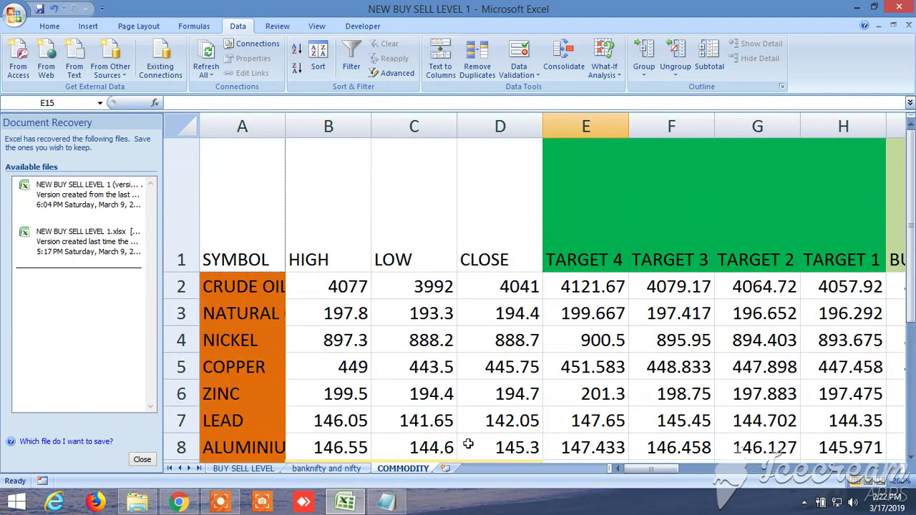
pyautogui.scroll(-1, 637, 392)
pyautogui.scroll(1, 638, 392)
pyautogui.click(910, 458)
pyautogui.scroll(1, 900, 439)
pyautogui.click(894, 469)
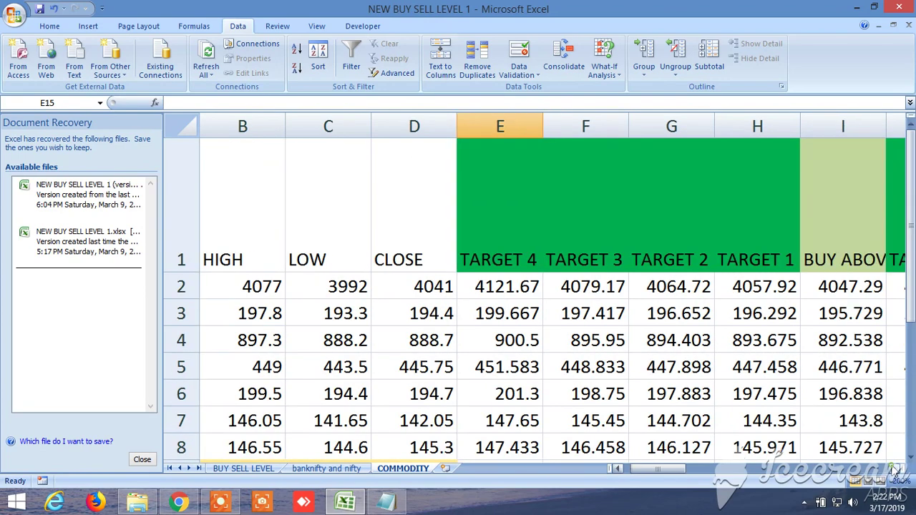
pyautogui.click(894, 469)
pyautogui.click(894, 469)
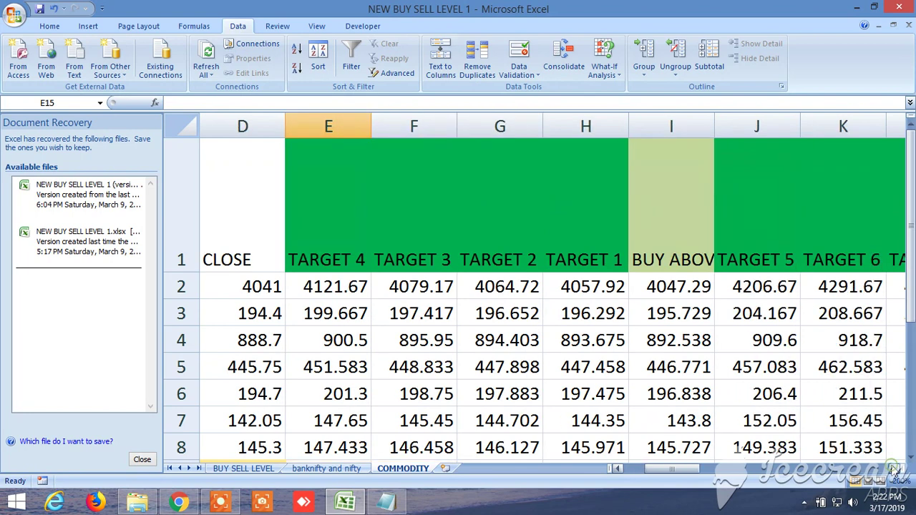
pyautogui.click(894, 468)
pyautogui.click(894, 469)
pyautogui.click(894, 469)
pyautogui.click(894, 468)
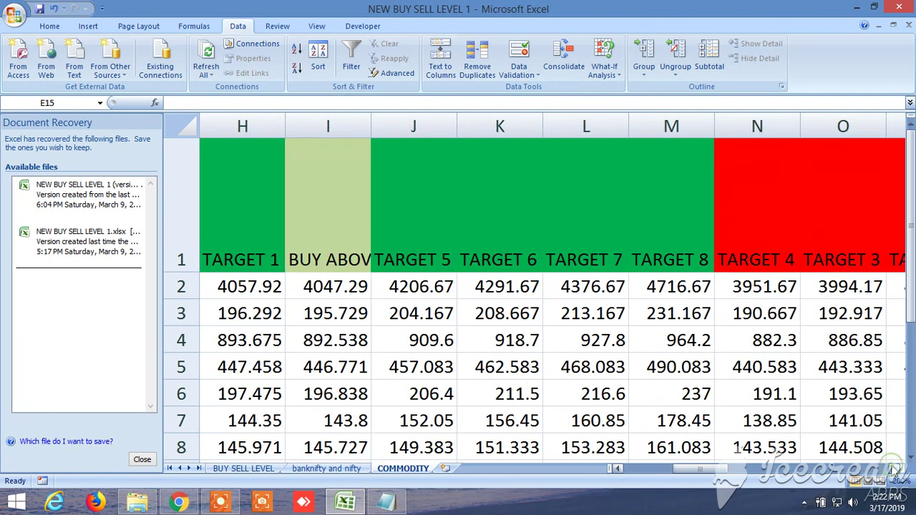
pyautogui.click(894, 468)
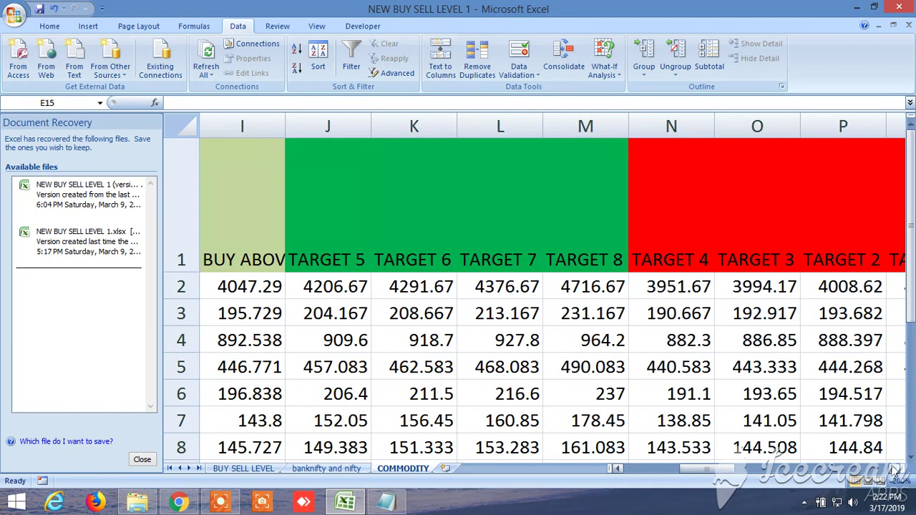
# Examine the COMMODITY sheet's SELL BELOW level and its sell-side TARGET 1 to Target 8 columns
pyautogui.moveTo(695, 470); pyautogui.dragTo(681, 469)
pyautogui.click(894, 468)
pyautogui.click(894, 469)
pyautogui.click(894, 468)
pyautogui.click(894, 468)
pyautogui.click(894, 469)
pyautogui.click(894, 468)
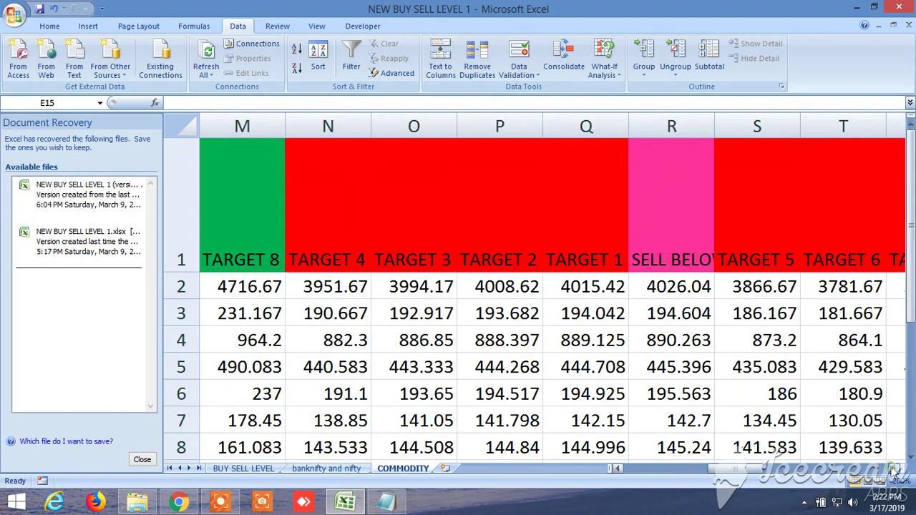
pyautogui.click(894, 468)
pyautogui.click(894, 469)
pyautogui.click(894, 468)
pyautogui.click(894, 468)
pyautogui.click(894, 469)
pyautogui.click(894, 469)
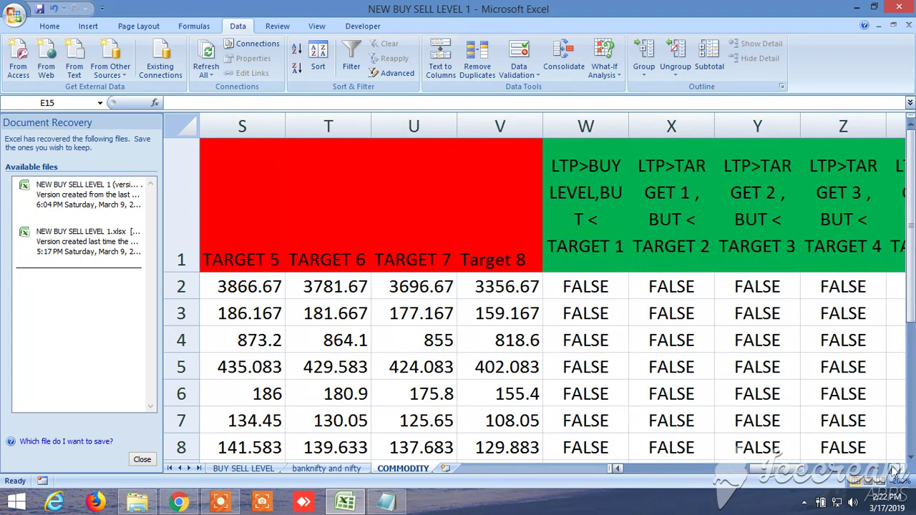
# Go through the COMMODITY sheet's LTP-versus-target TRUE/FALSE condition columns and return to the SYMBOL column
pyautogui.click(895, 468)
pyautogui.click(894, 469)
pyautogui.click(894, 468)
pyautogui.click(894, 469)
pyautogui.click(894, 469)
pyautogui.click(894, 468)
pyautogui.click(895, 469)
pyautogui.click(894, 469)
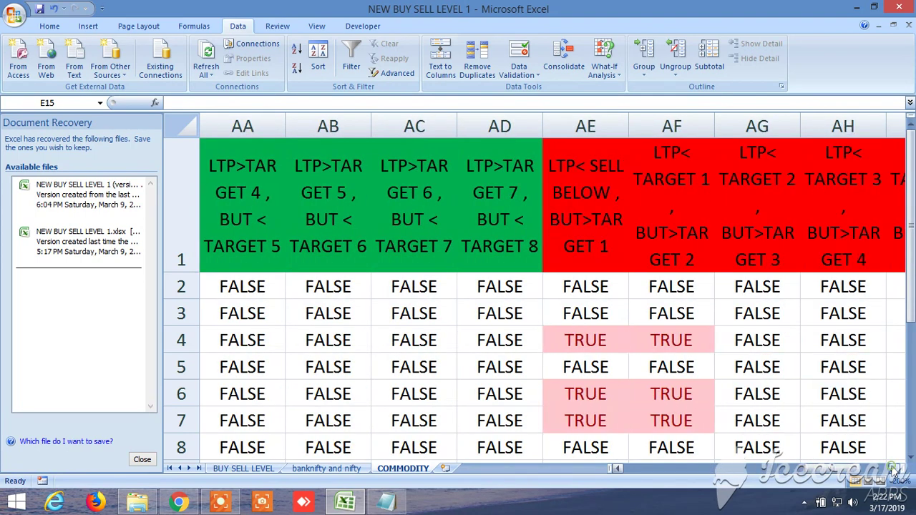
pyautogui.click(894, 469)
pyautogui.click(894, 469)
pyautogui.click(894, 468)
pyautogui.click(894, 468)
pyautogui.click(894, 469)
pyautogui.moveTo(861, 469); pyautogui.dragTo(633, 469)
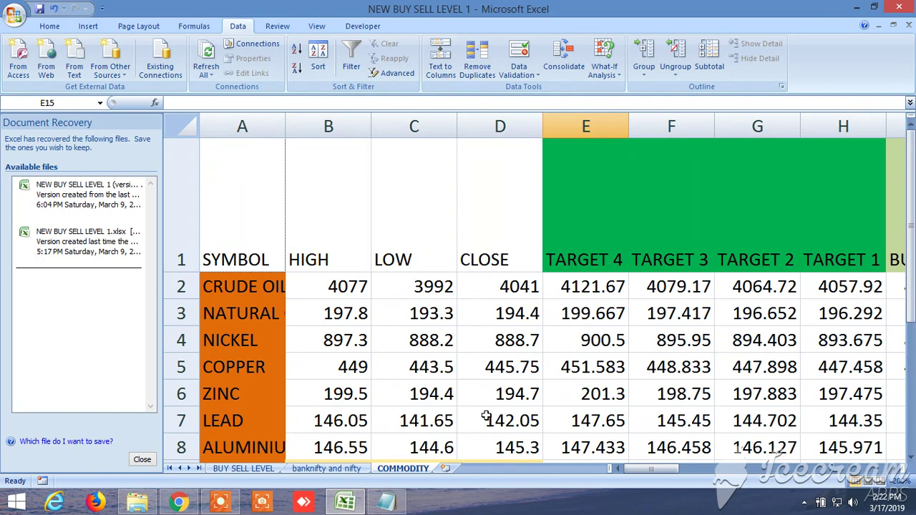
# Read the NEW BUY SELL LEVELS notes in Notepad and return to the Excel workbook
pyautogui.click(390, 503)
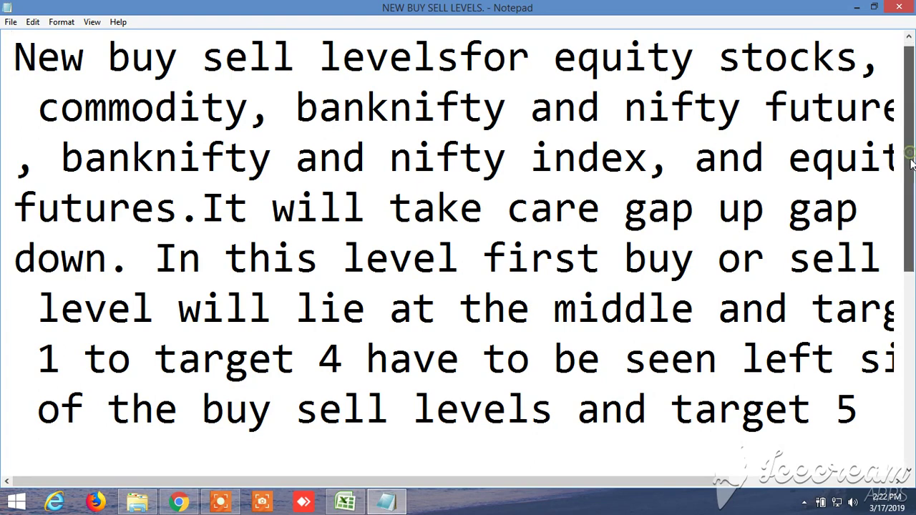
pyautogui.moveTo(911, 166)
pyautogui.mouseDown()
pyautogui.moveTo(908, 364)
pyautogui.moveTo(907, 150)
pyautogui.mouseUp()
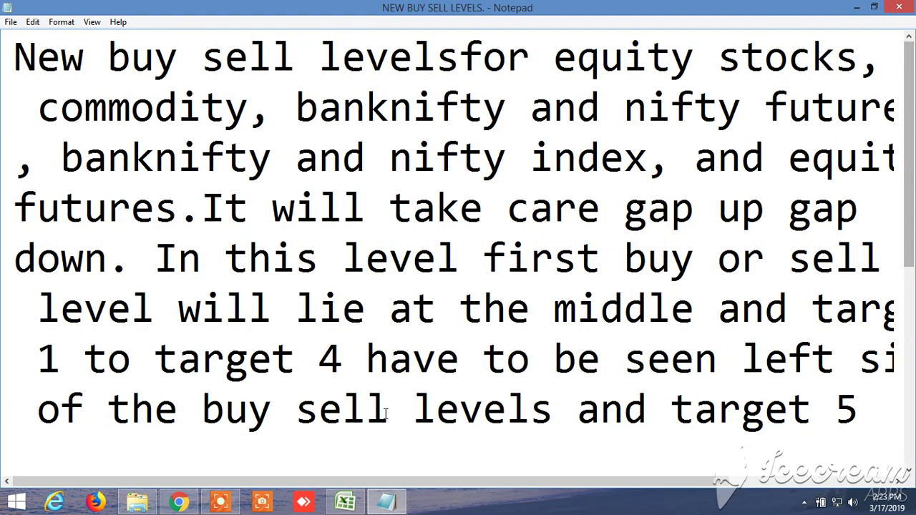
pyautogui.click(345, 502)
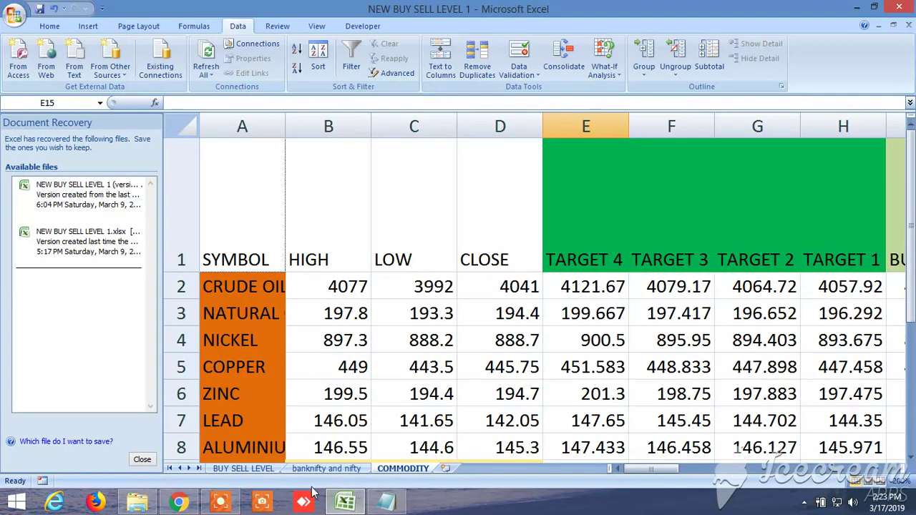
# Select CANBK on the BUY SELL LEVEL sheet and check its Kite chart in Chrome before returning to Excel
pyautogui.click(247, 469)
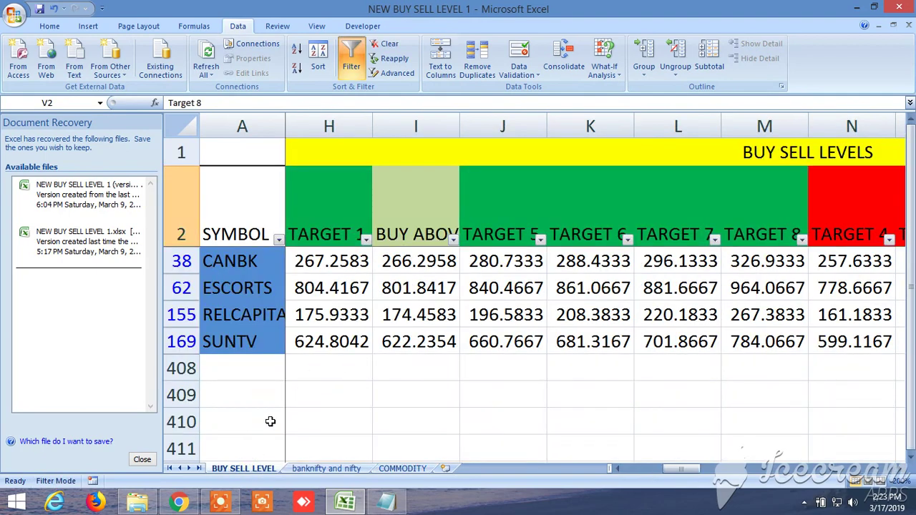
pyautogui.click(233, 264)
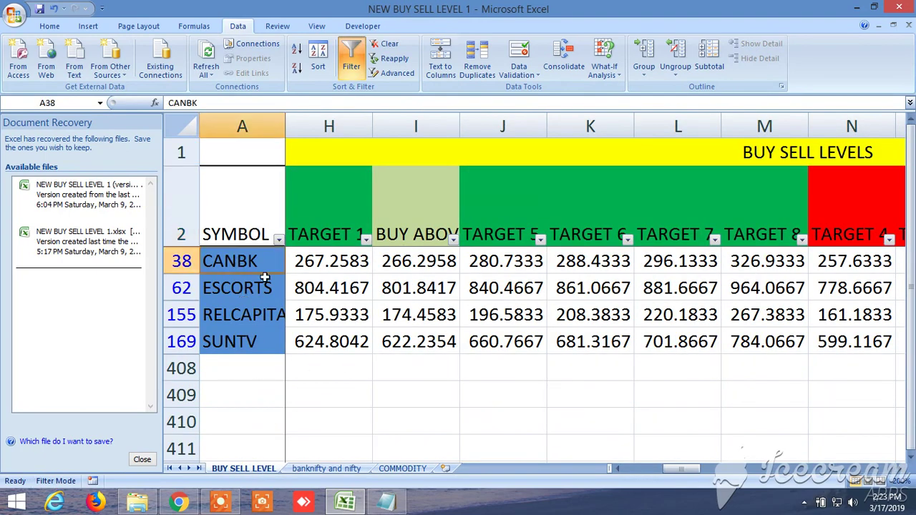
pyautogui.click(179, 502)
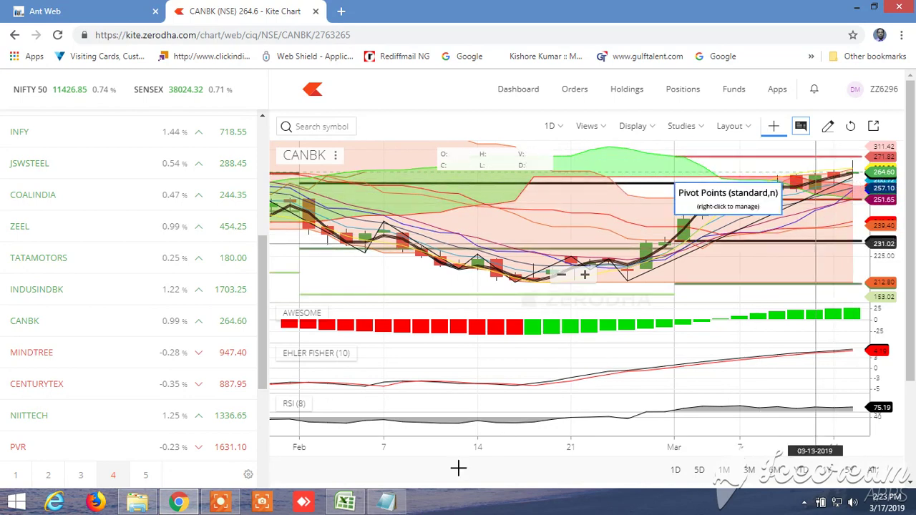
pyautogui.click(359, 507)
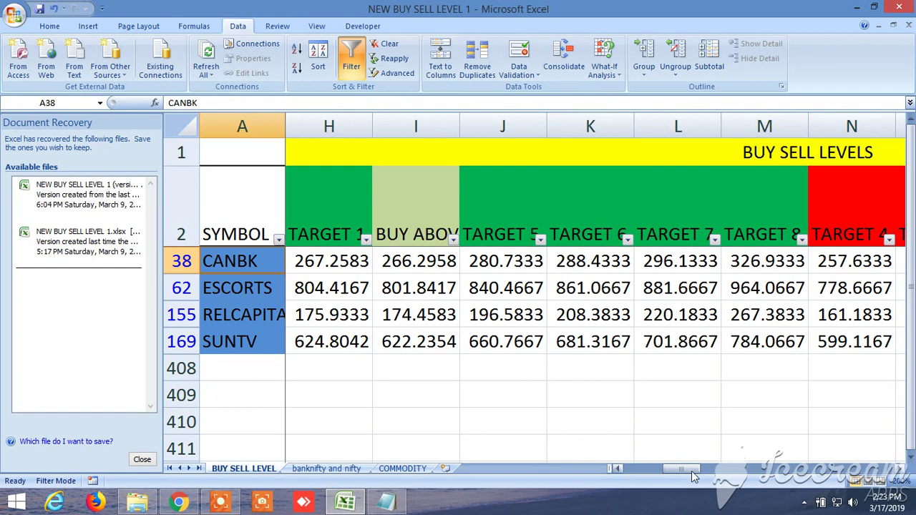
# Examine CANBK's volatility, delivery percentage, and changes in price, volume and open interest
pyautogui.moveTo(685, 467); pyautogui.dragTo(881, 471)
pyautogui.click(503, 259)
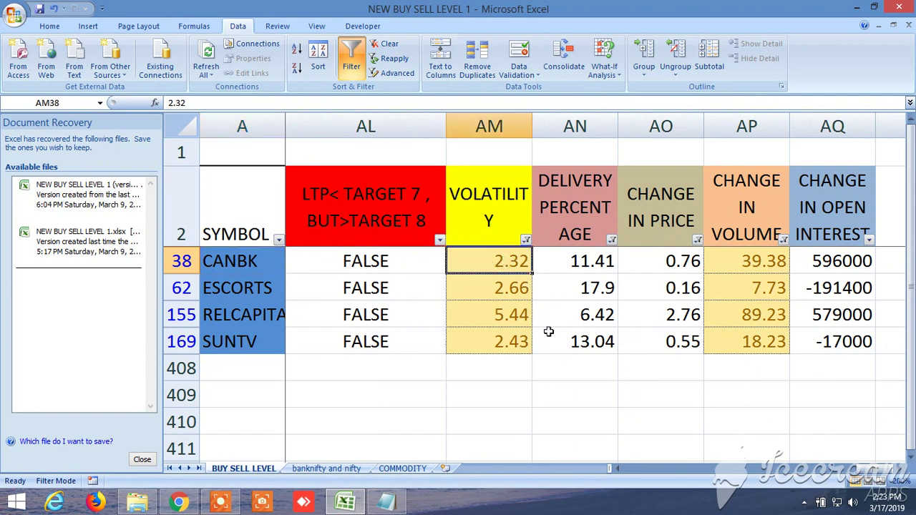
pyautogui.click(584, 259)
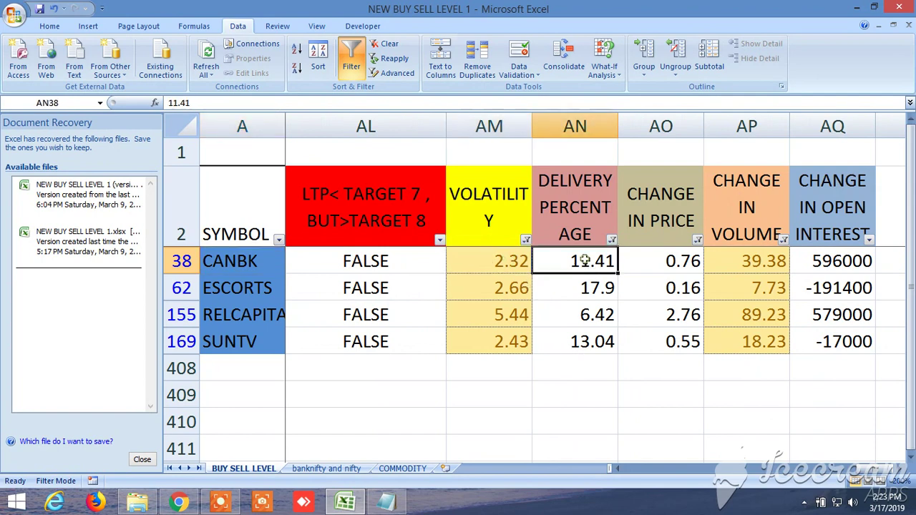
pyautogui.click(682, 261)
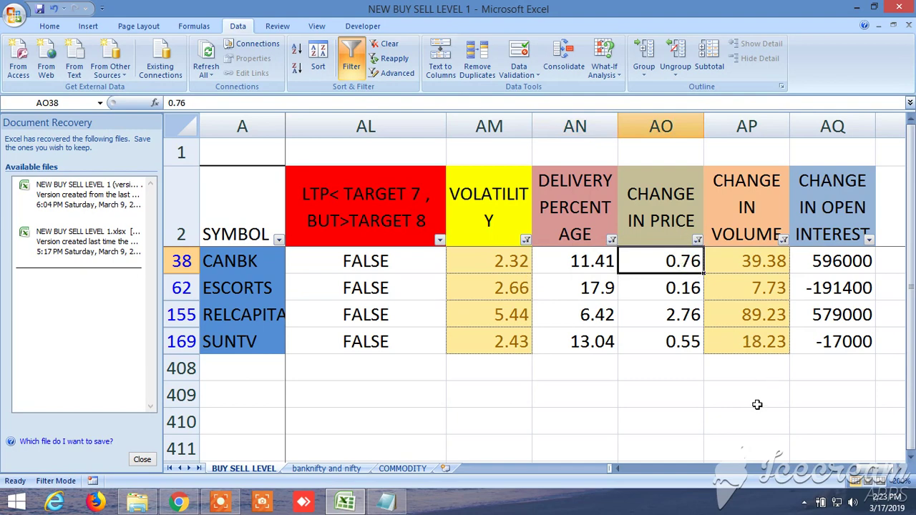
pyautogui.click(760, 264)
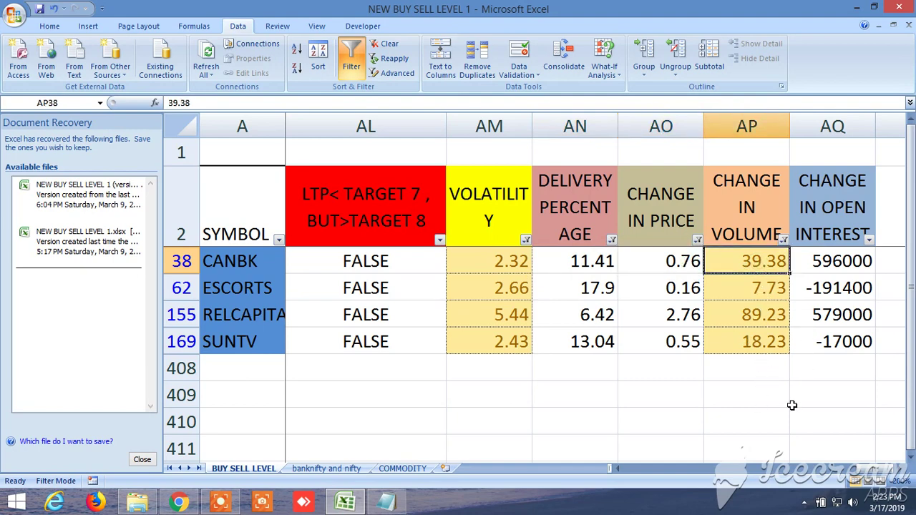
pyautogui.click(674, 262)
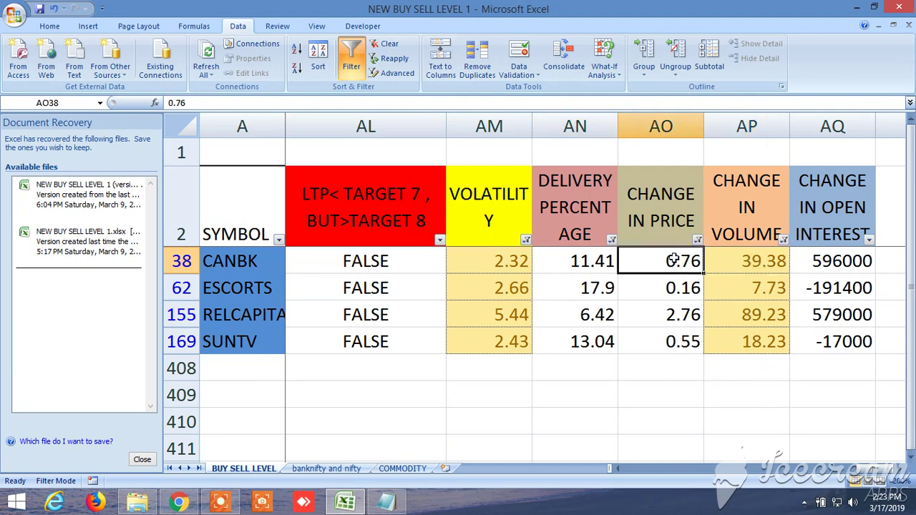
pyautogui.click(760, 264)
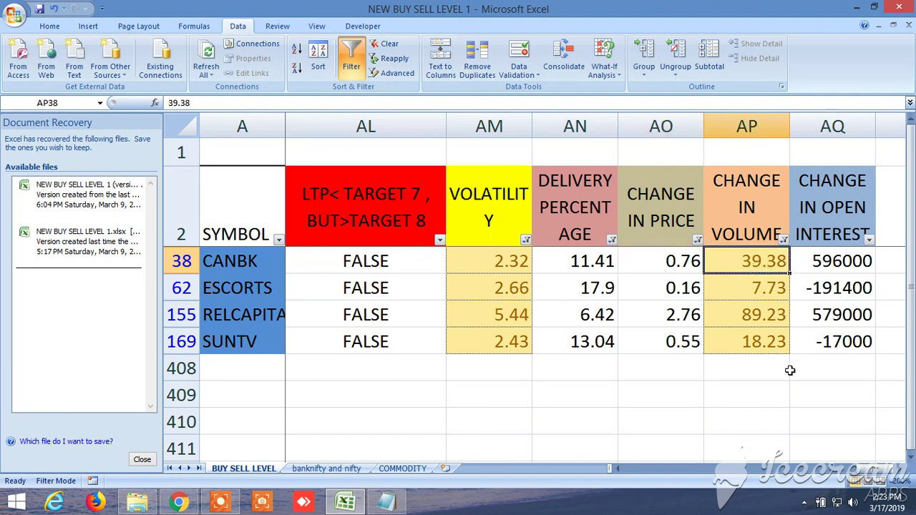
pyautogui.click(832, 269)
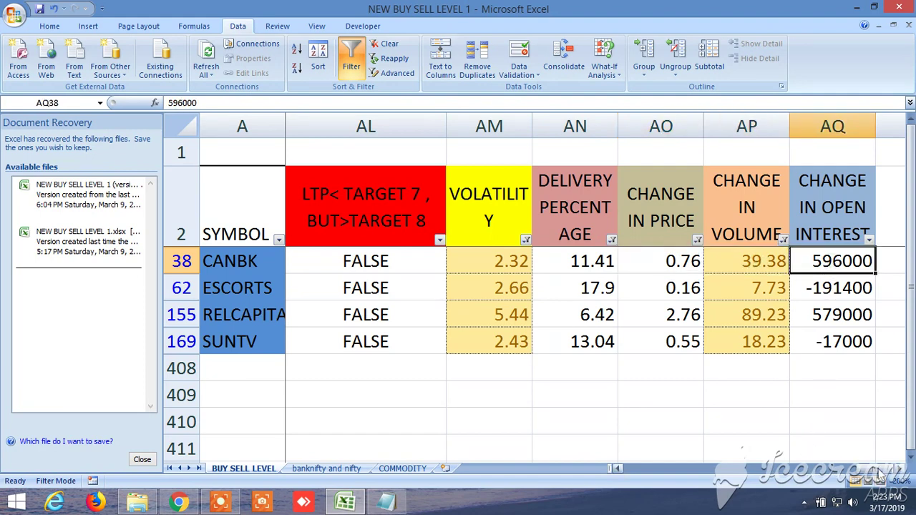
# Look back over CANBK's condition columns, recheck its daily chart in Chrome and return to the Excel workbook
pyautogui.hscroll(-8, 883, 478)
pyautogui.hscroll(-1, 828, 484)
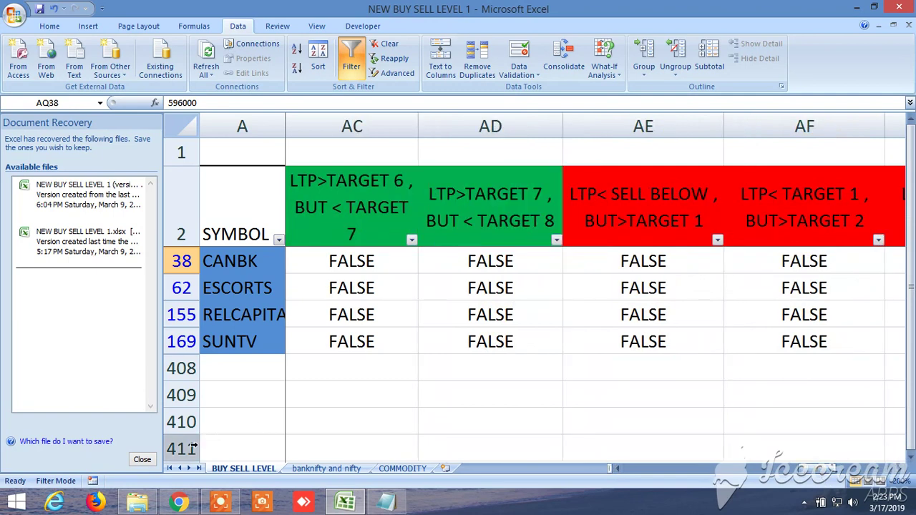
pyautogui.click(178, 503)
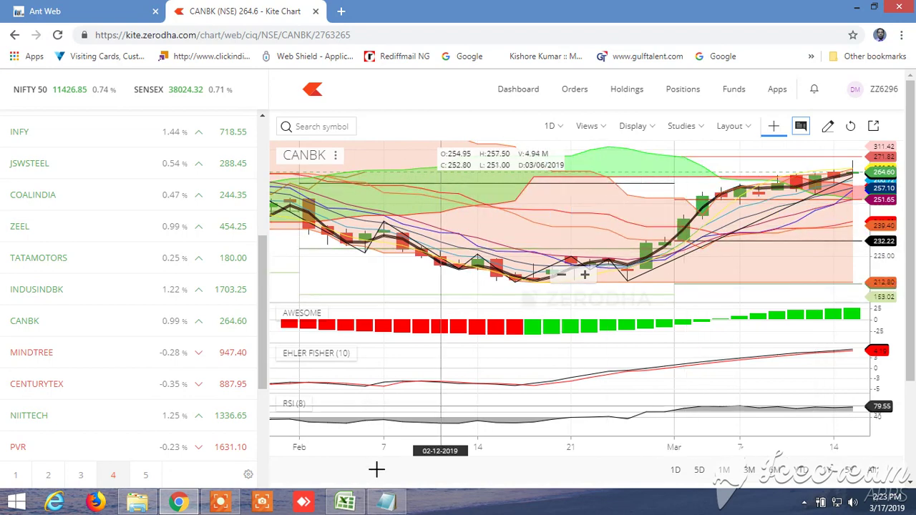
pyautogui.click(344, 503)
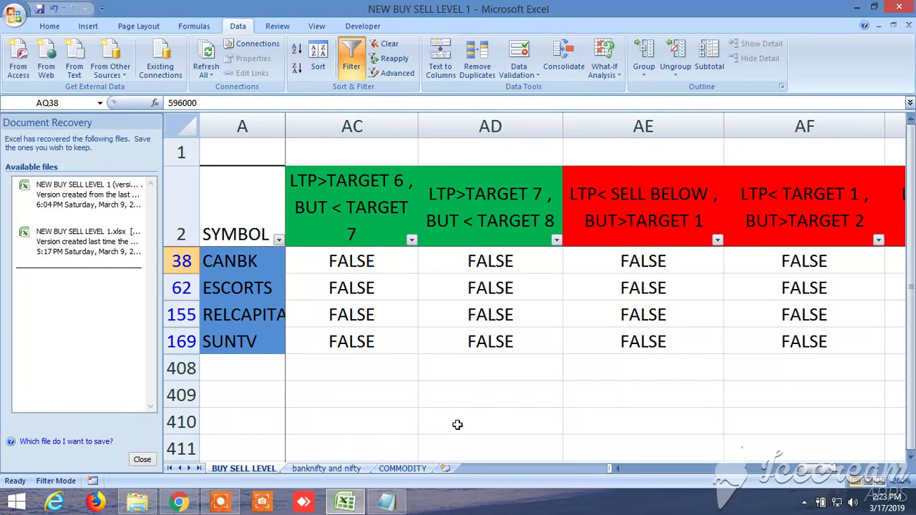
# Set the BUY SELL LEVEL sheet's zoom to 100% and remove the filter from the stock table
pyautogui.click(900, 480)
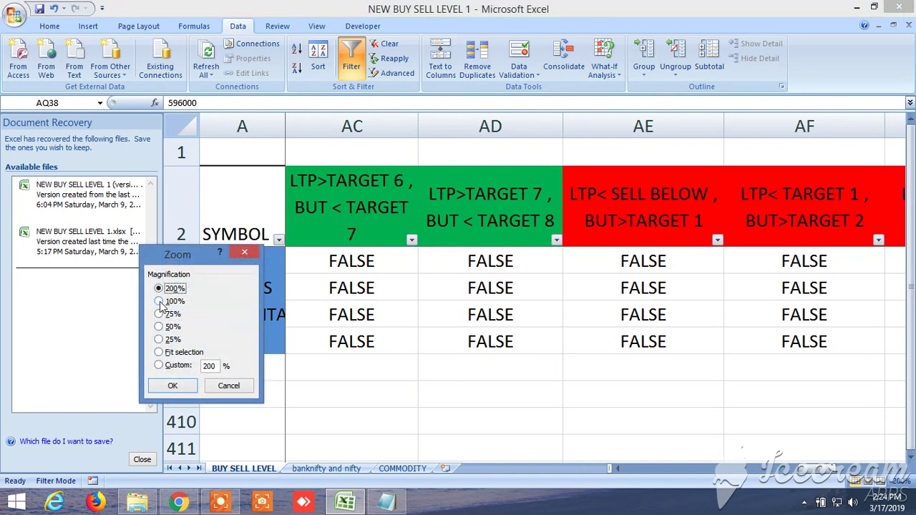
pyautogui.click(161, 301)
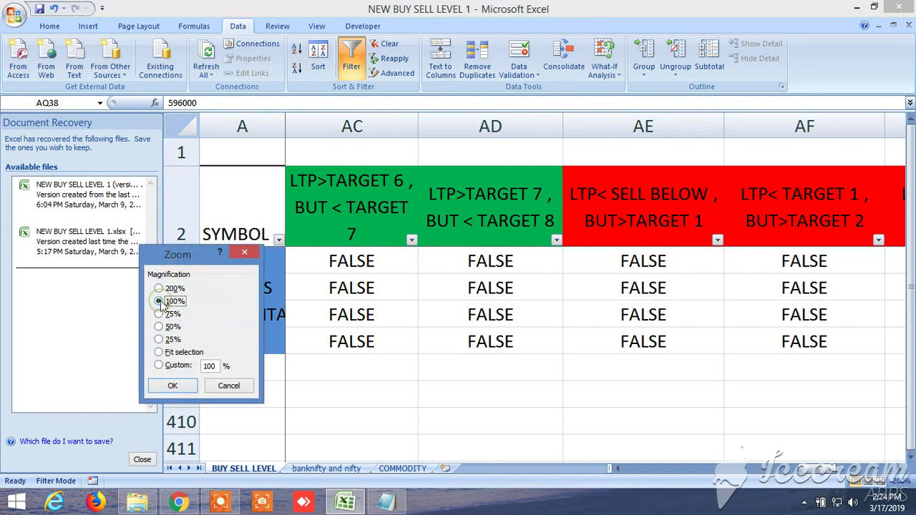
pyautogui.click(173, 385)
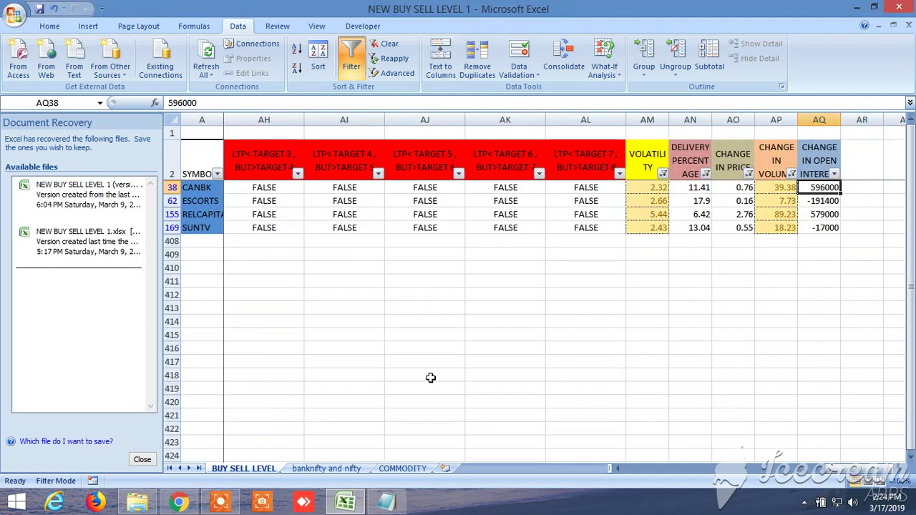
pyautogui.click(350, 58)
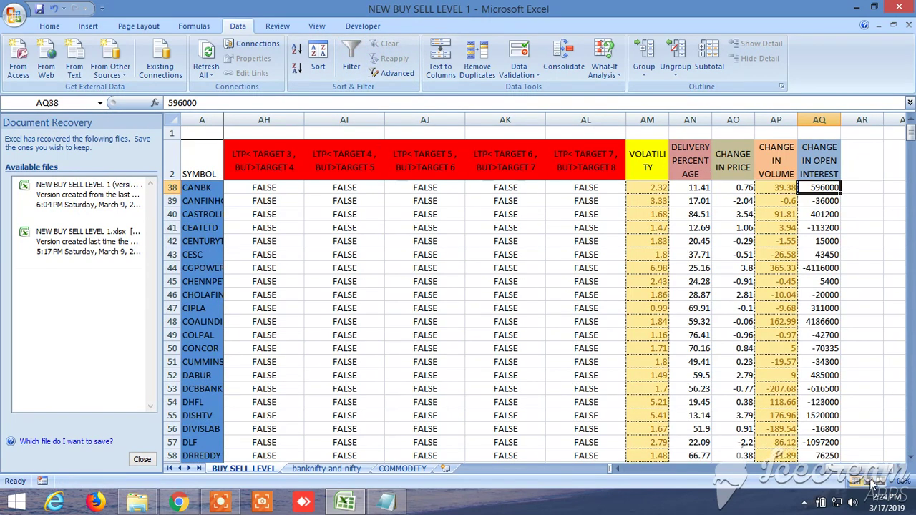
# Browse the full stock list with its price, buy and sell level columns, finishing at the first stock
pyautogui.moveTo(862, 471); pyautogui.dragTo(648, 473)
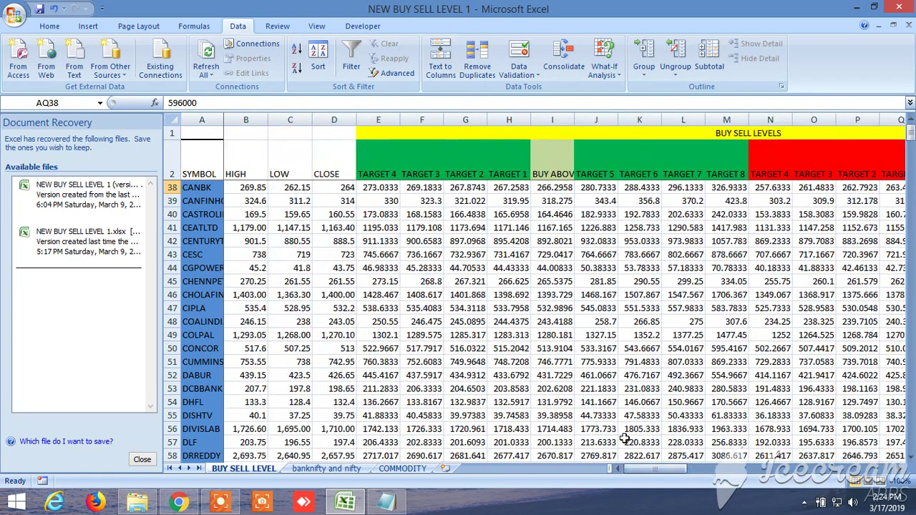
pyautogui.scroll(12, 398, 320)
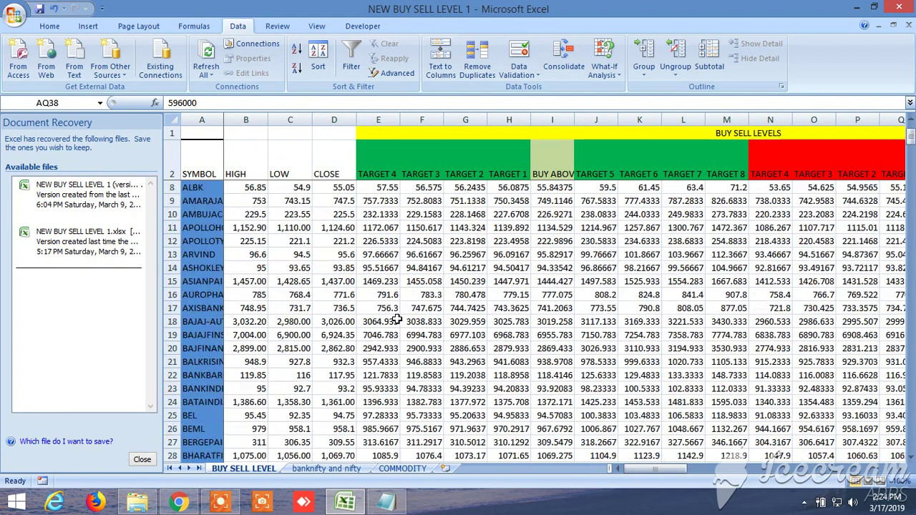
pyautogui.scroll(-13, 397, 319)
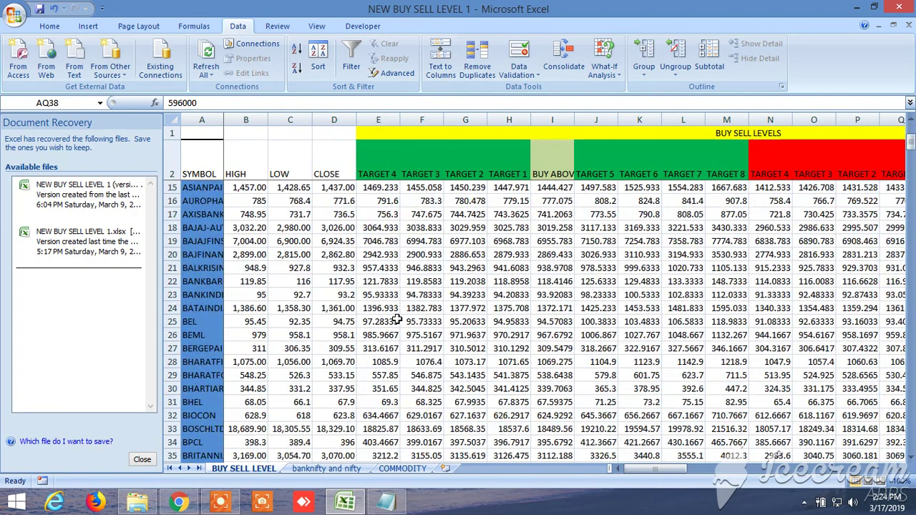
pyautogui.scroll(-10, 397, 320)
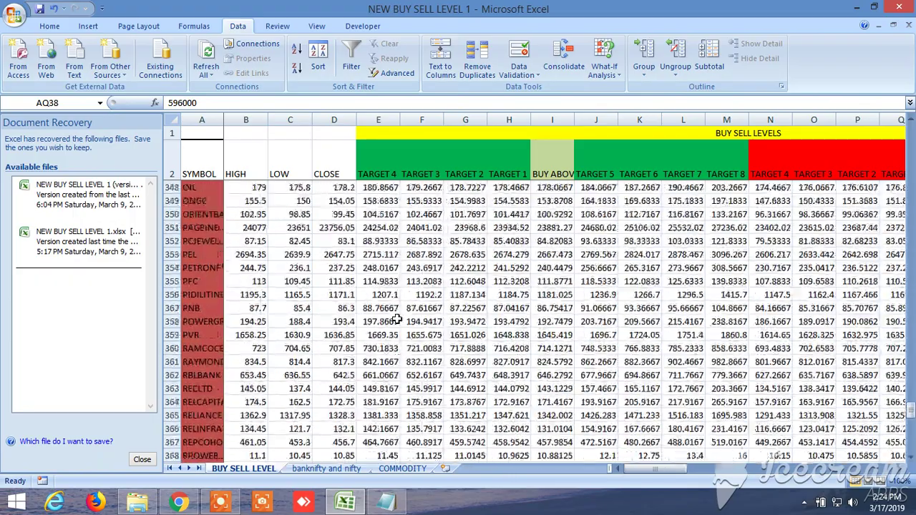
pyautogui.scroll(18, 395, 318)
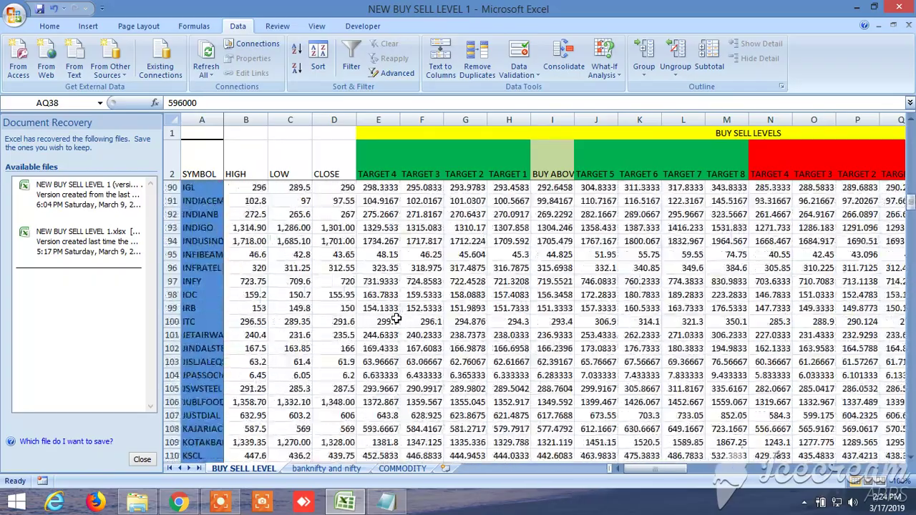
pyautogui.scroll(13, 395, 318)
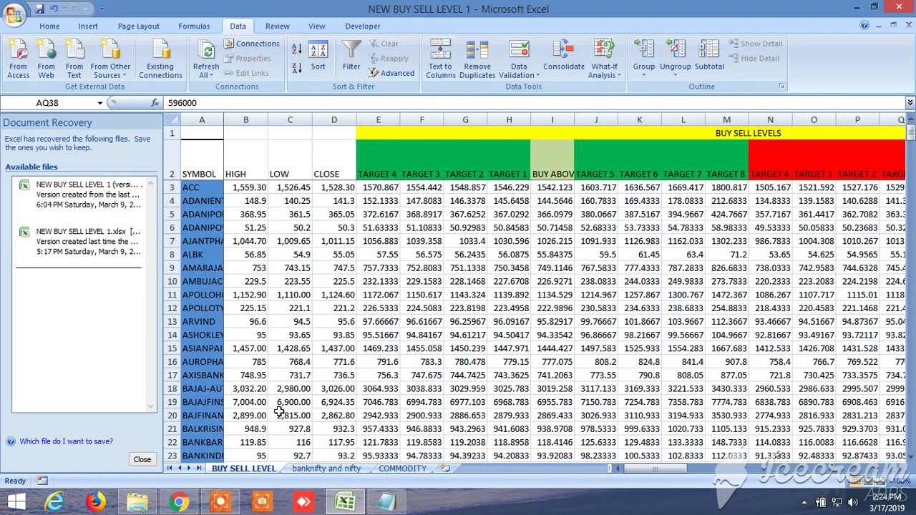
pyautogui.click(220, 503)
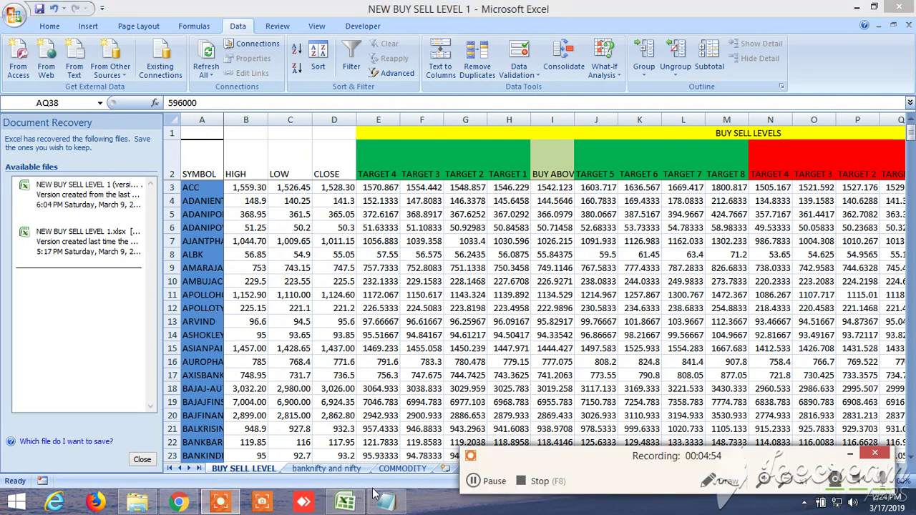